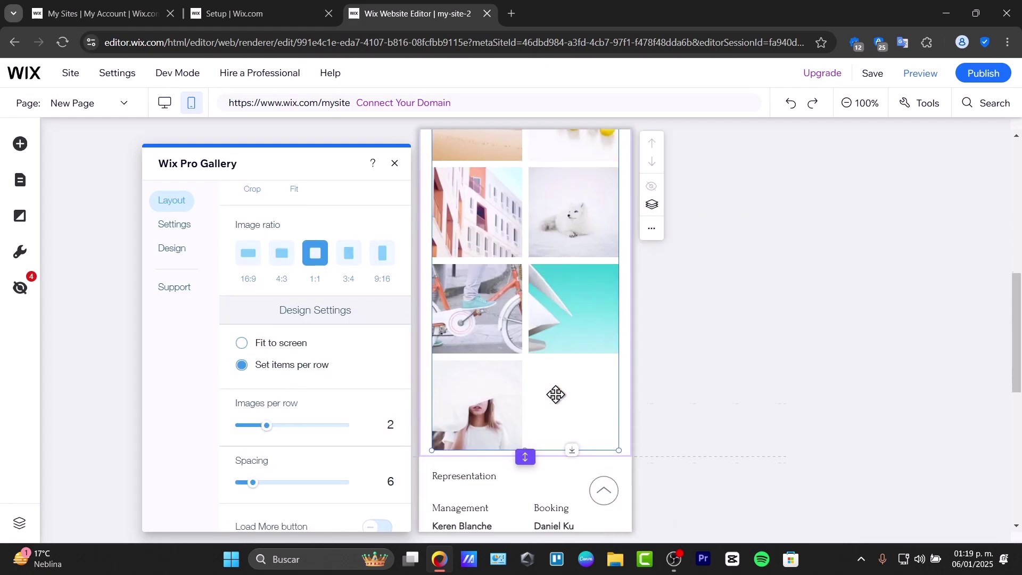
Save the site for the first time under the free domain name 'cransoms'.
left_click_drag(524, 456, 524, 463)
scroll(376, 258, "up", 3)
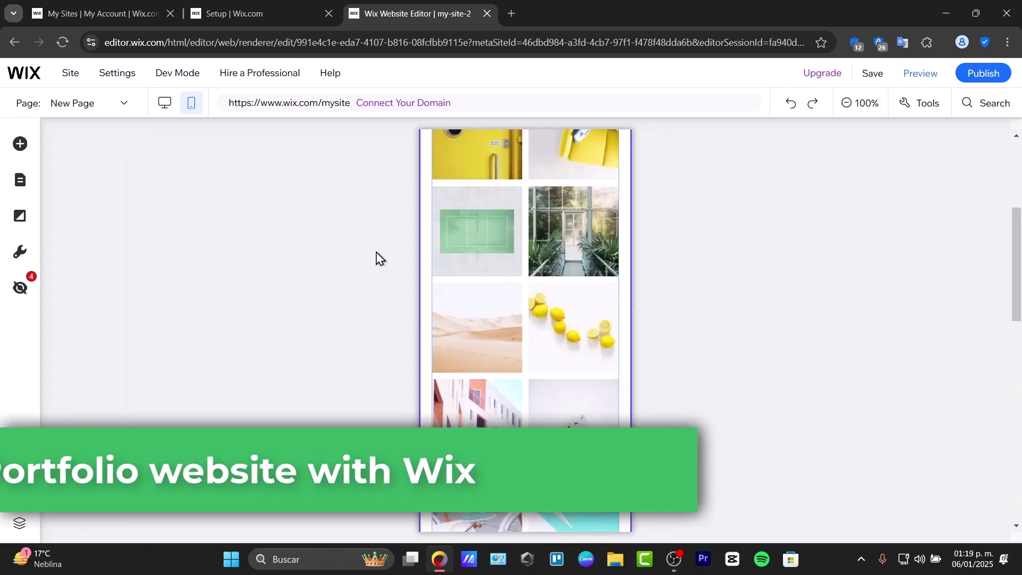
scroll(376, 258, "up", 5)
left_click(164, 102)
left_click(873, 73)
type("c")
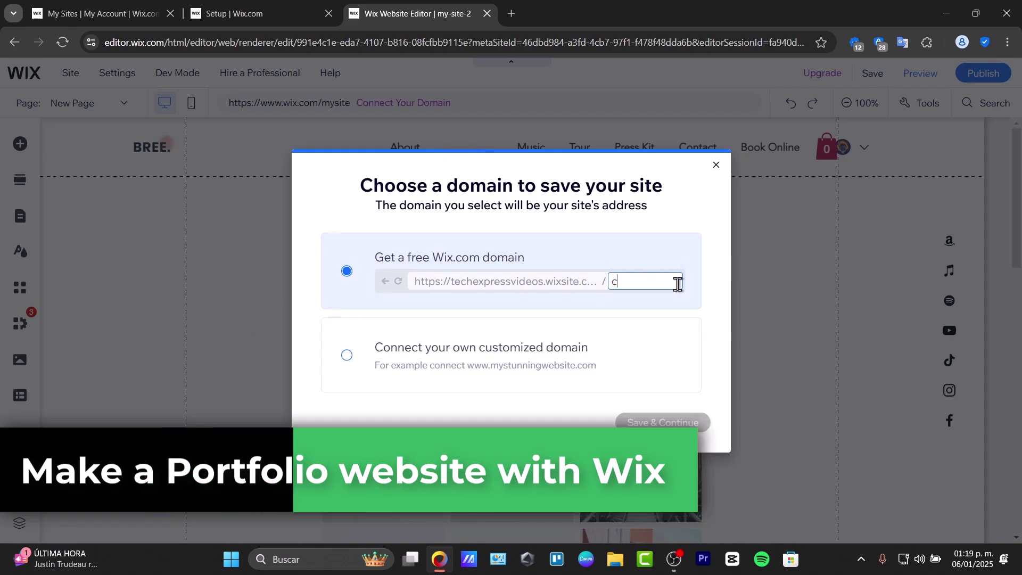
type("ransoms")
left_click(663, 422)
left_click(687, 410)
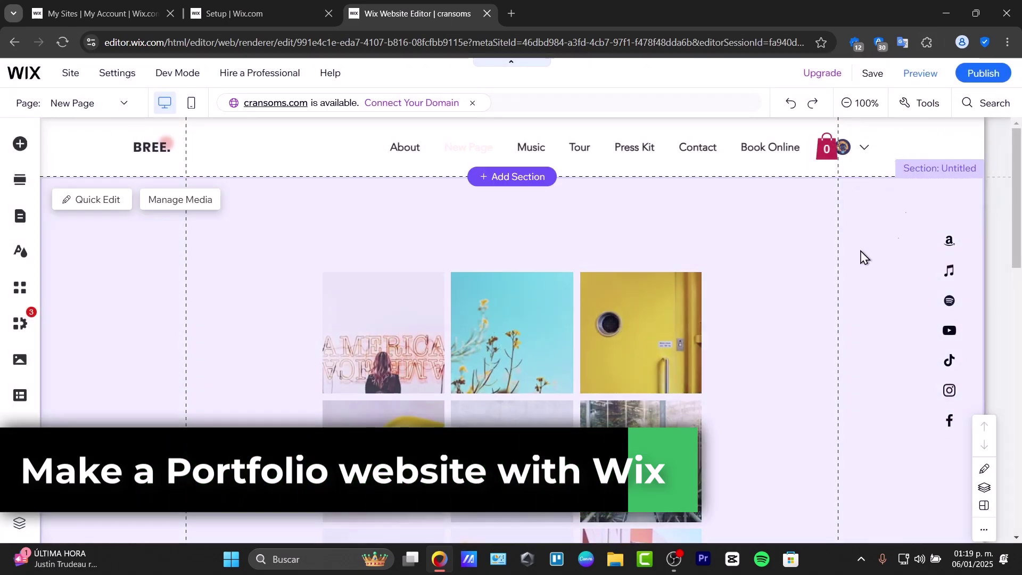
Preview the site and browse through the About page to the Press Kit page.
left_click(924, 74)
left_click(431, 151)
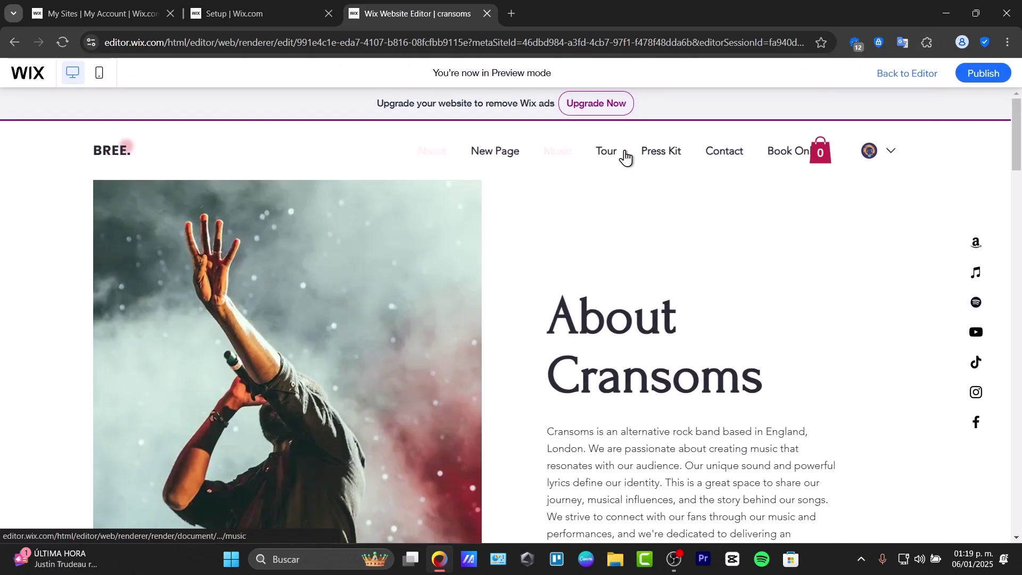
left_click(661, 151)
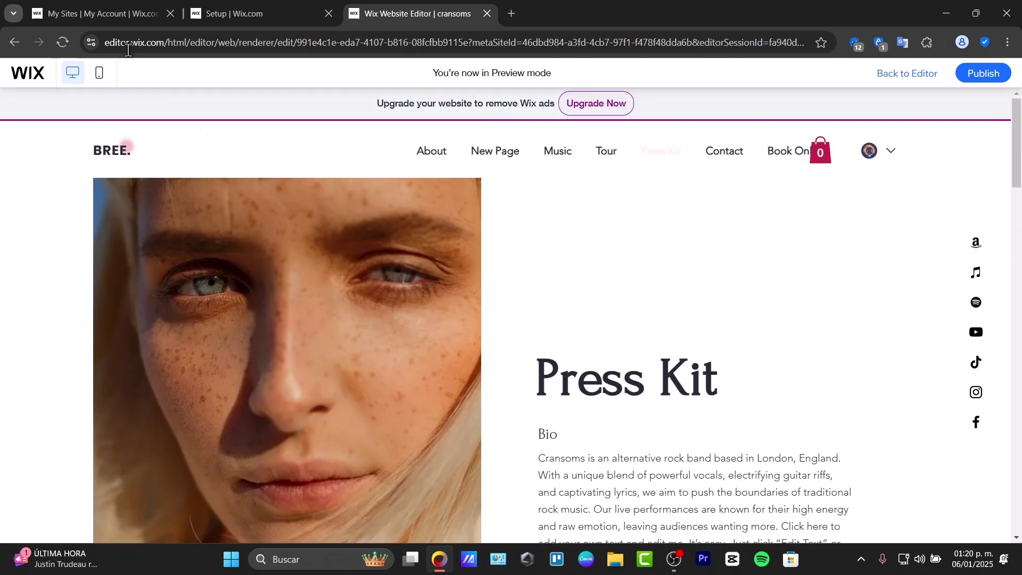
Switch the preview to mobile, then fill in the Wix sign-up form to reach My Sites.
left_click(99, 73)
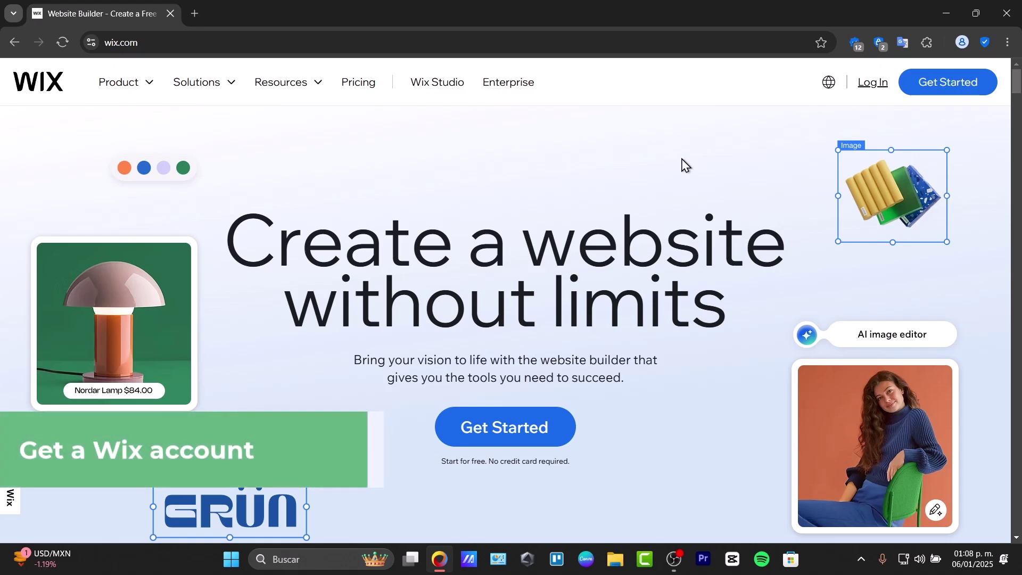
left_click(918, 79)
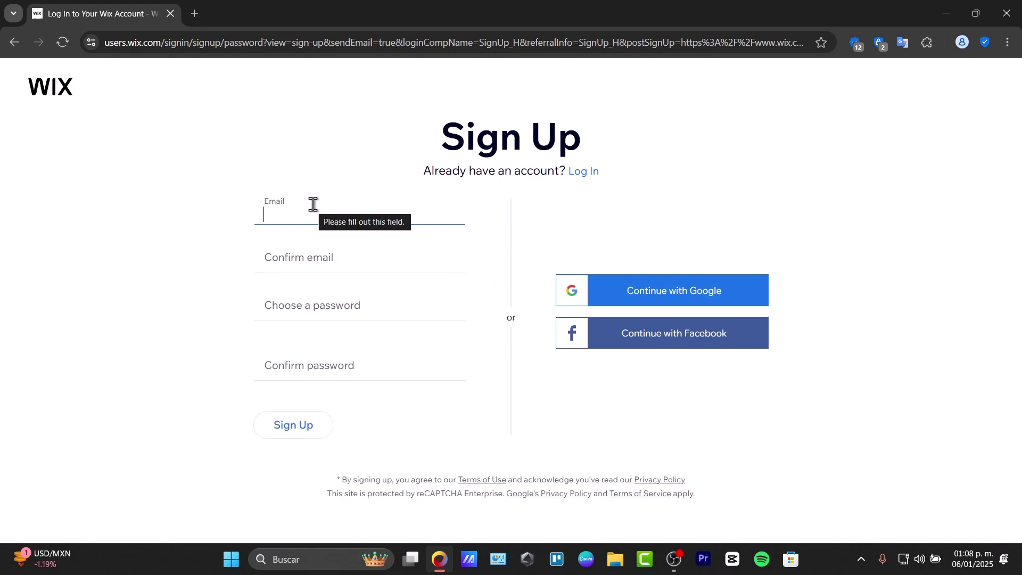
left_click(372, 261)
left_click(282, 310)
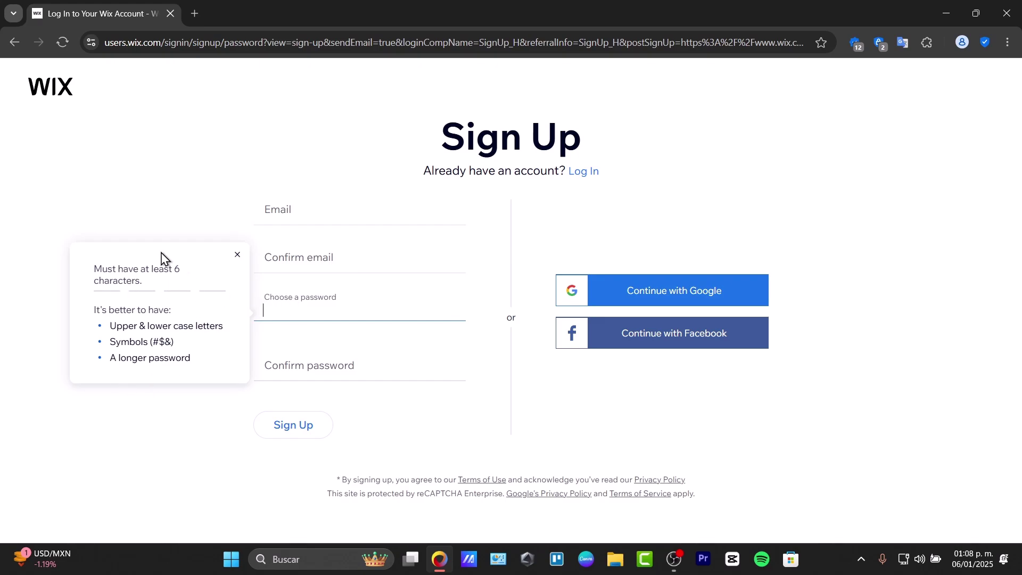
left_click(349, 359)
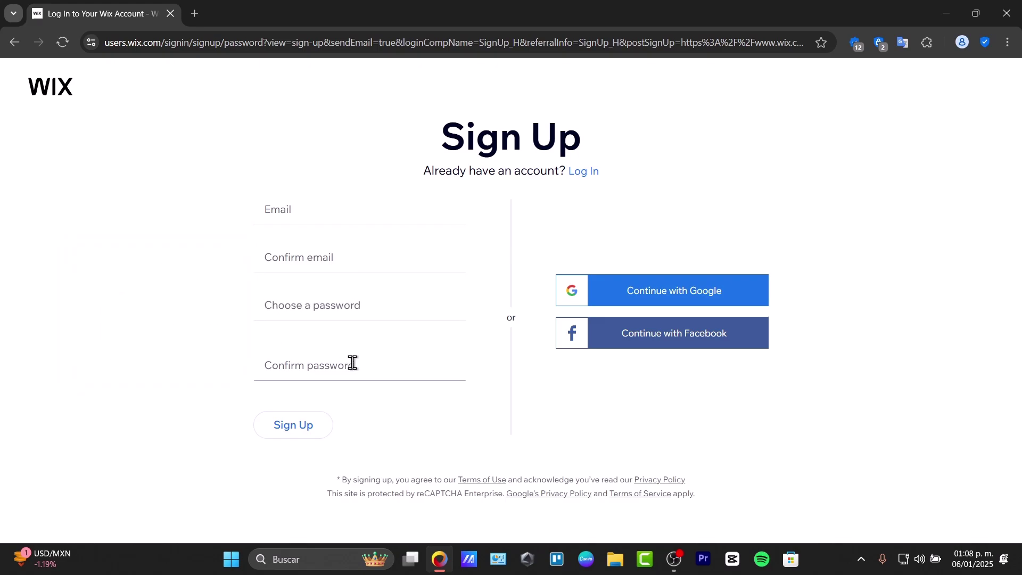
left_click(742, 294)
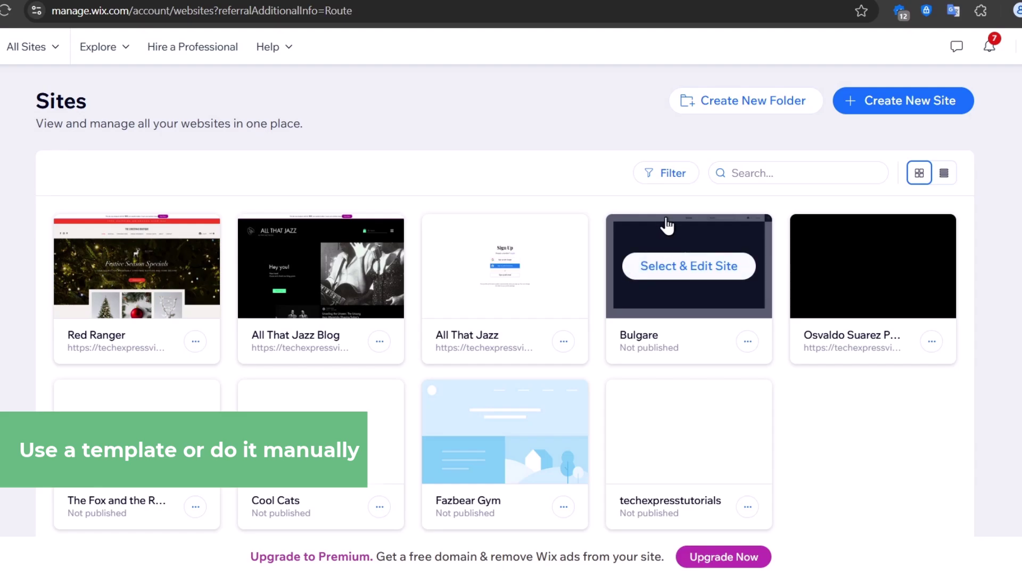
Choose Create New Site on the Sites page to open the AI assistant start page.
left_click(908, 101)
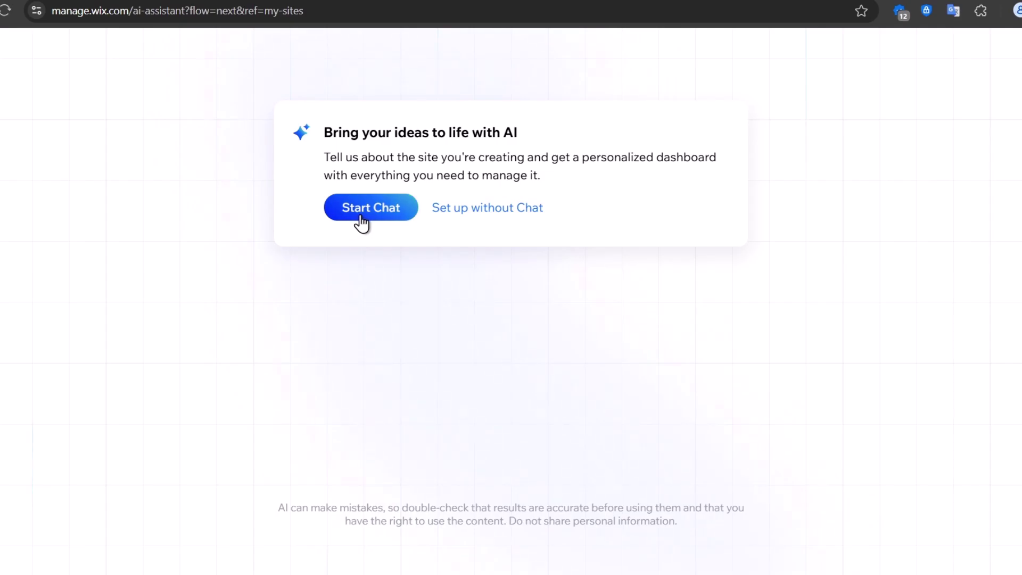
Skip the chat setup, search 'photo', pick Photo Studio as the site type, and continue.
left_click(530, 209)
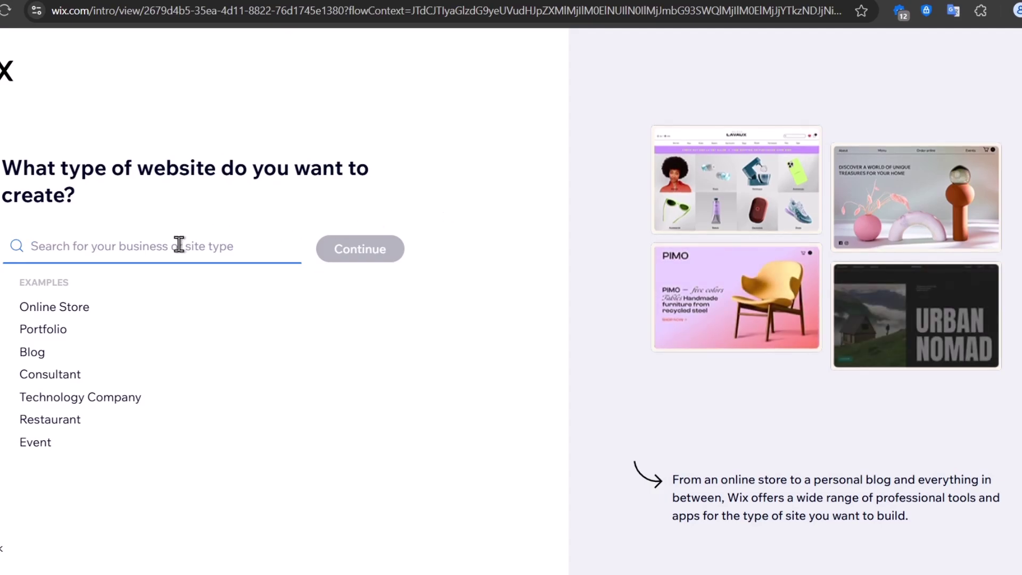
type("photo")
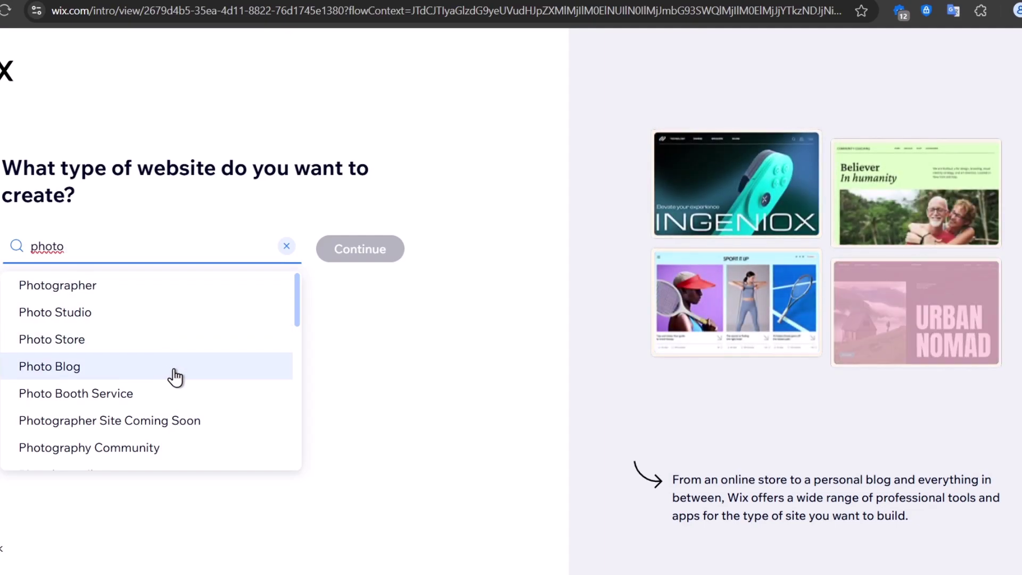
left_click(174, 322)
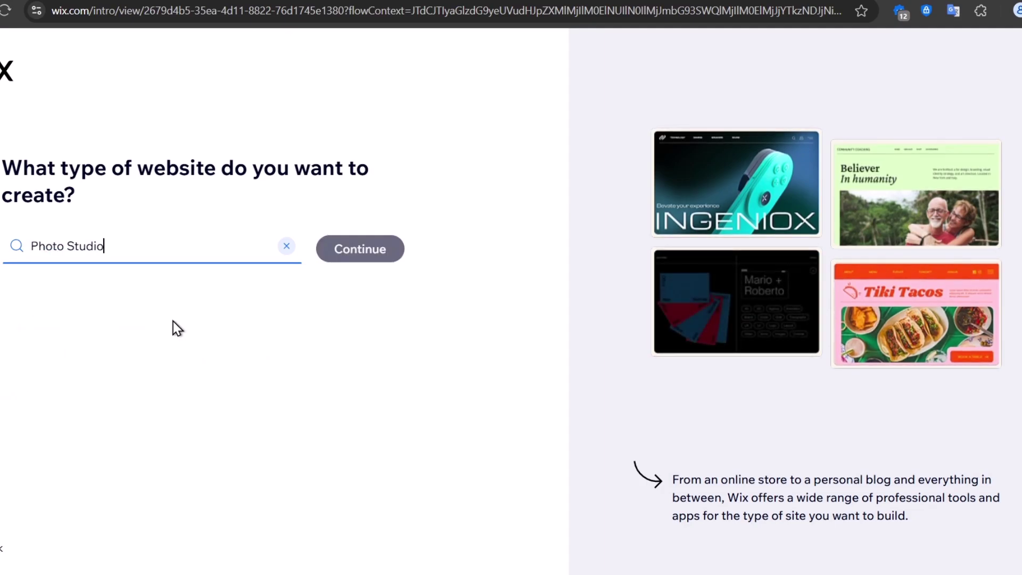
left_click(383, 259)
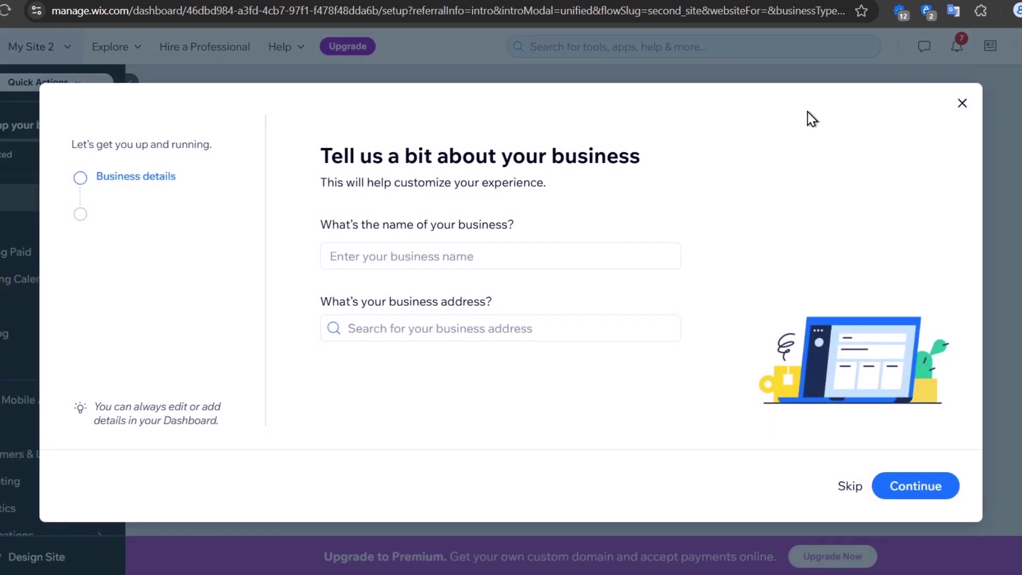
Dismiss the business details prompt and look through the site switcher and Explore menus.
left_click(965, 104)
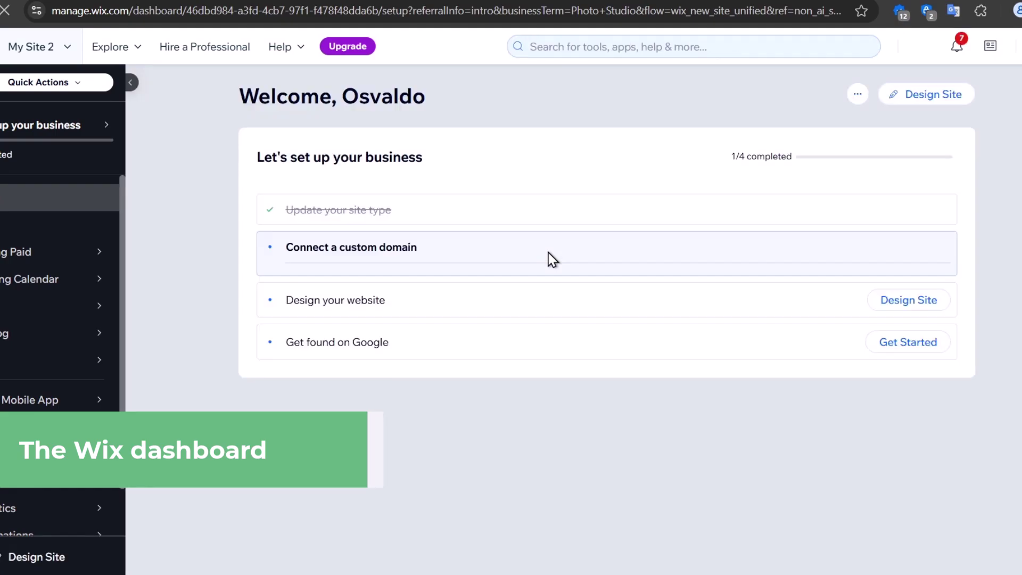
left_click(53, 53)
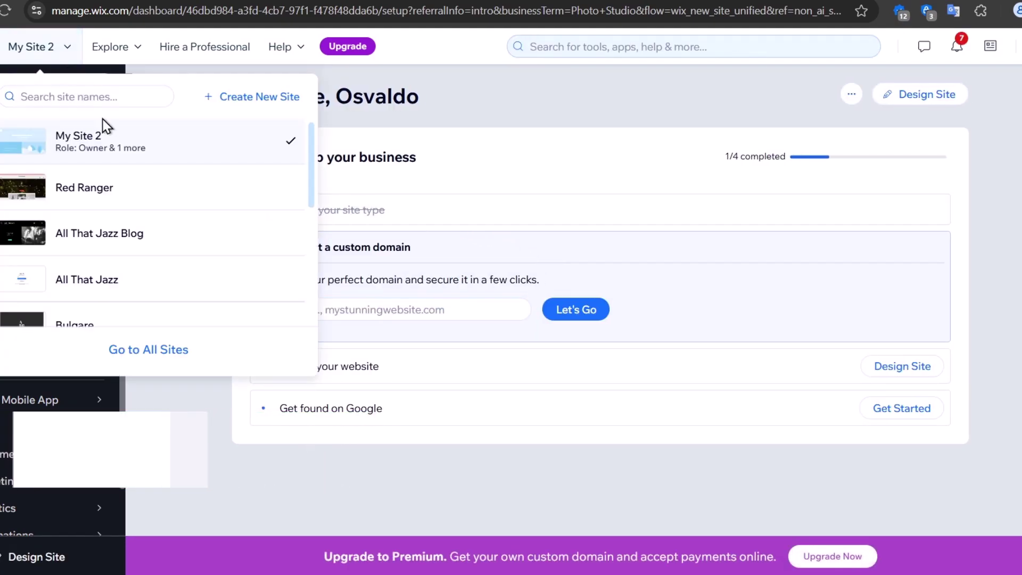
left_click(118, 60)
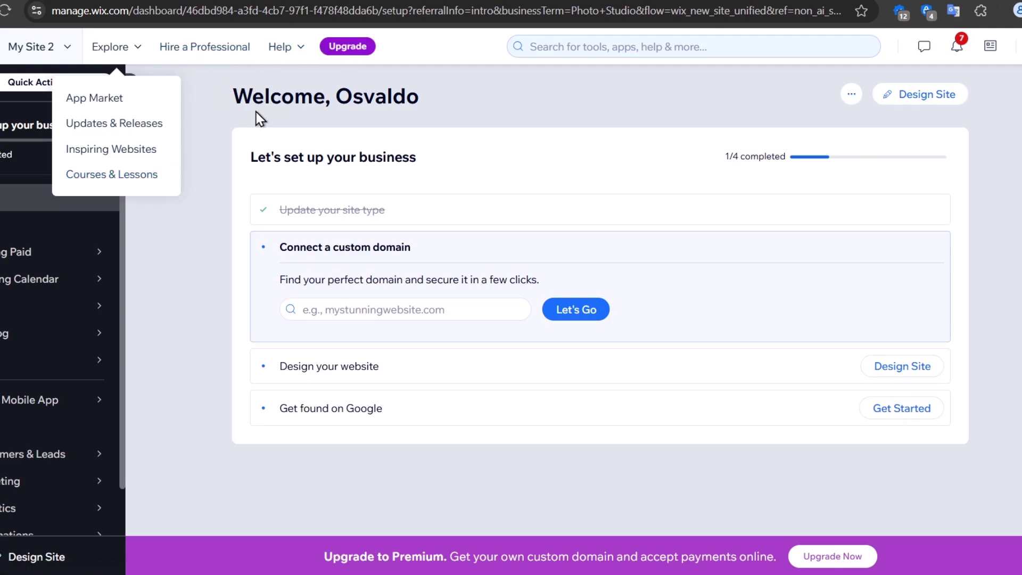
mouse_move(123, 155)
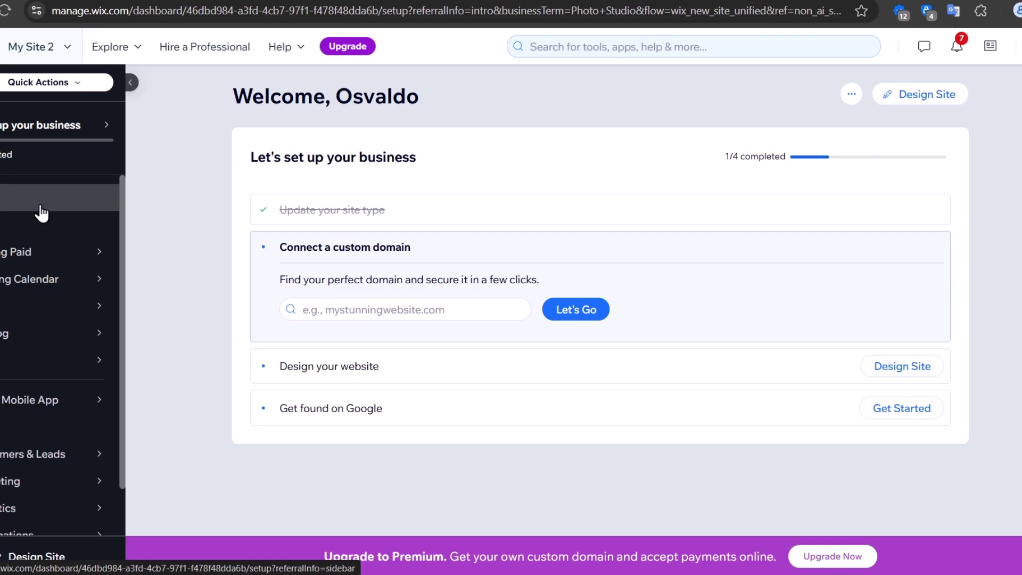
Review the dashboard Home overview, then go to the Getting Paid section.
left_click(61, 223)
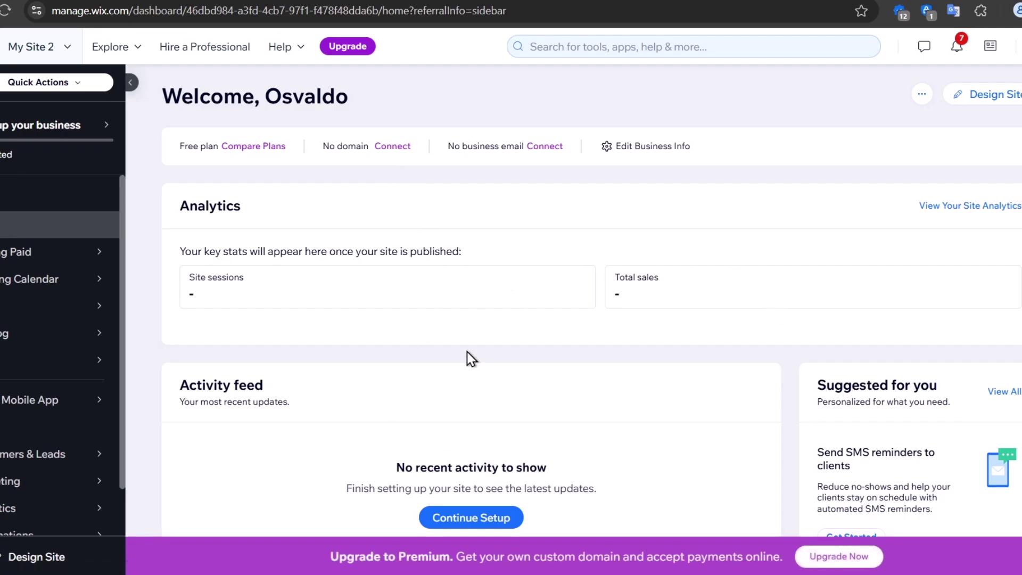
scroll(469, 358, "down", 5)
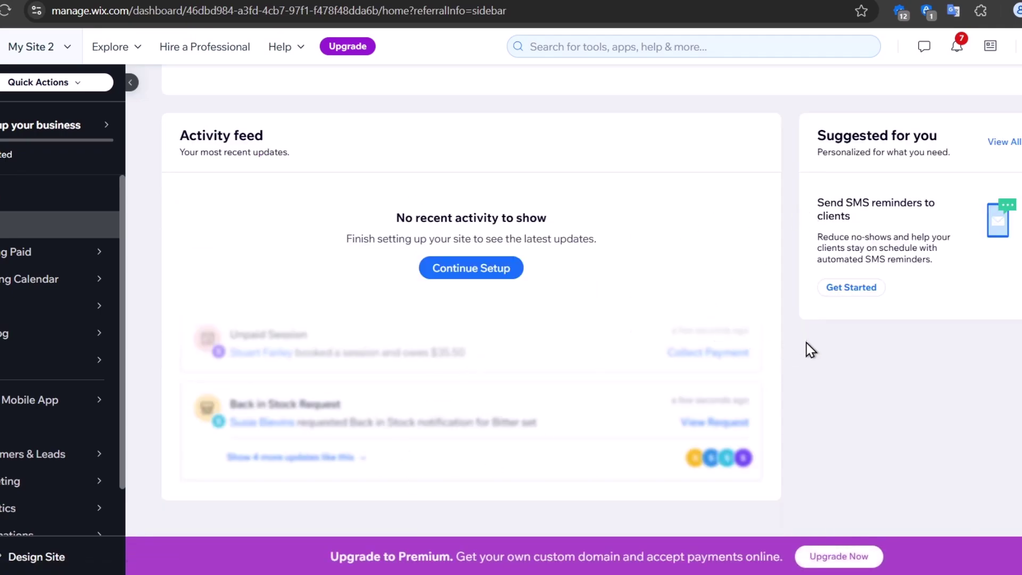
scroll(809, 350, "up", 5)
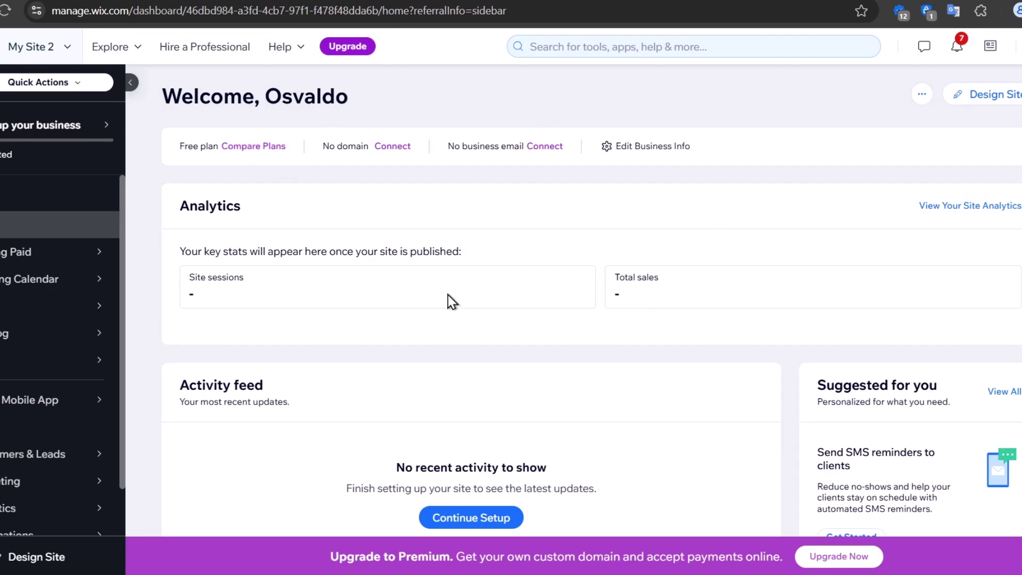
left_click(6, 254)
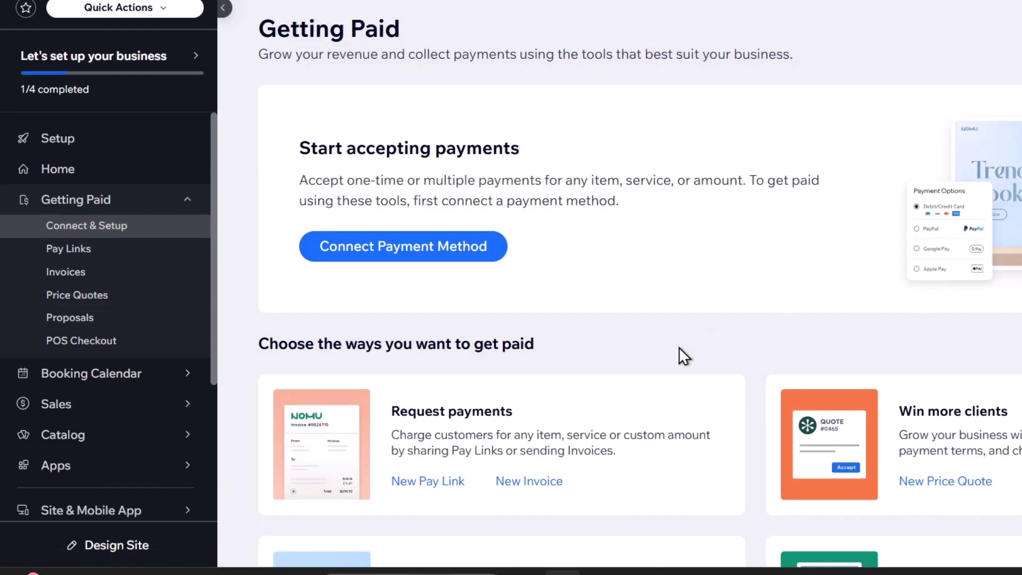
scroll(698, 366, "down", 3)
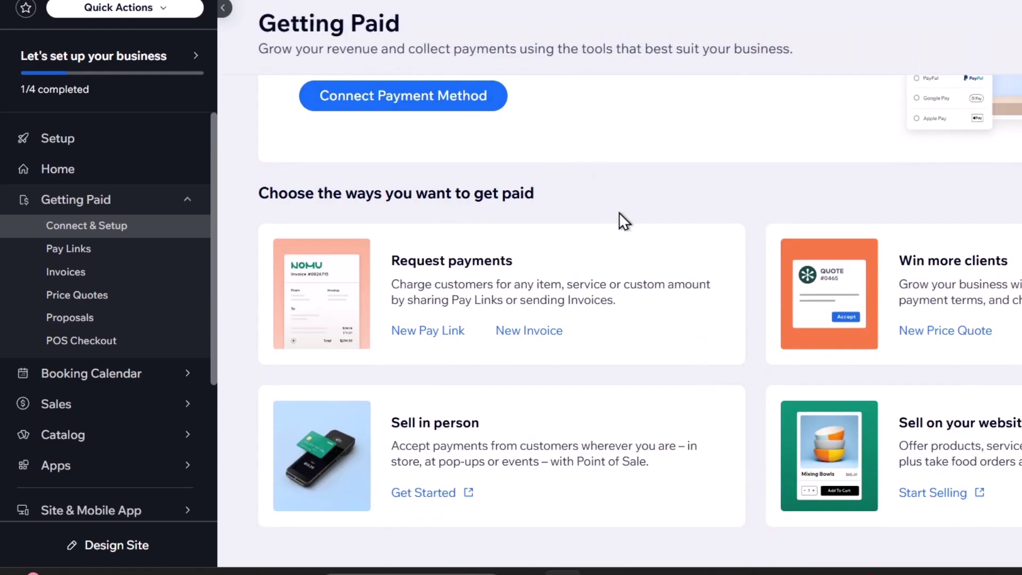
left_click(88, 375)
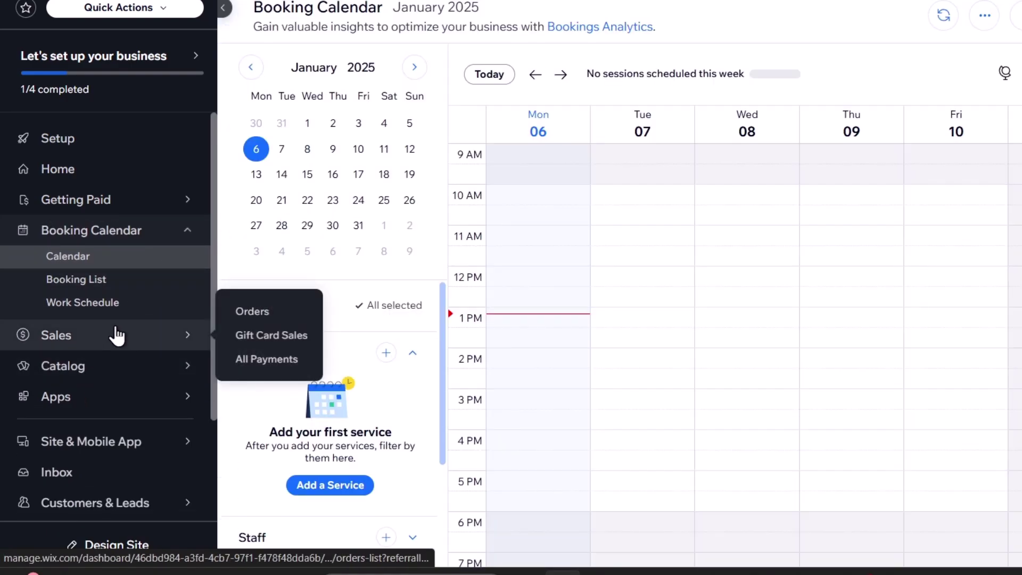
left_click(109, 338)
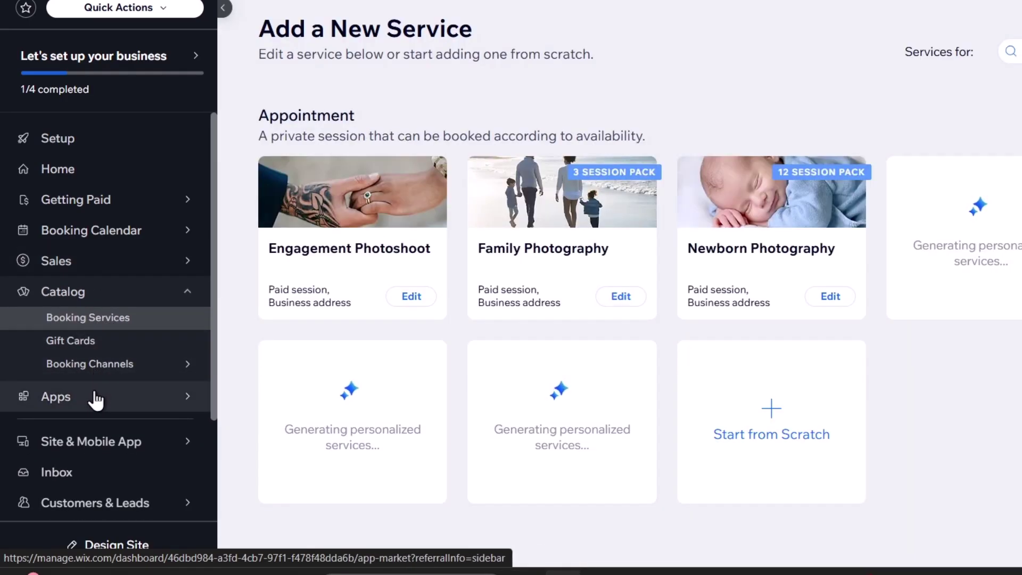
left_click(85, 441)
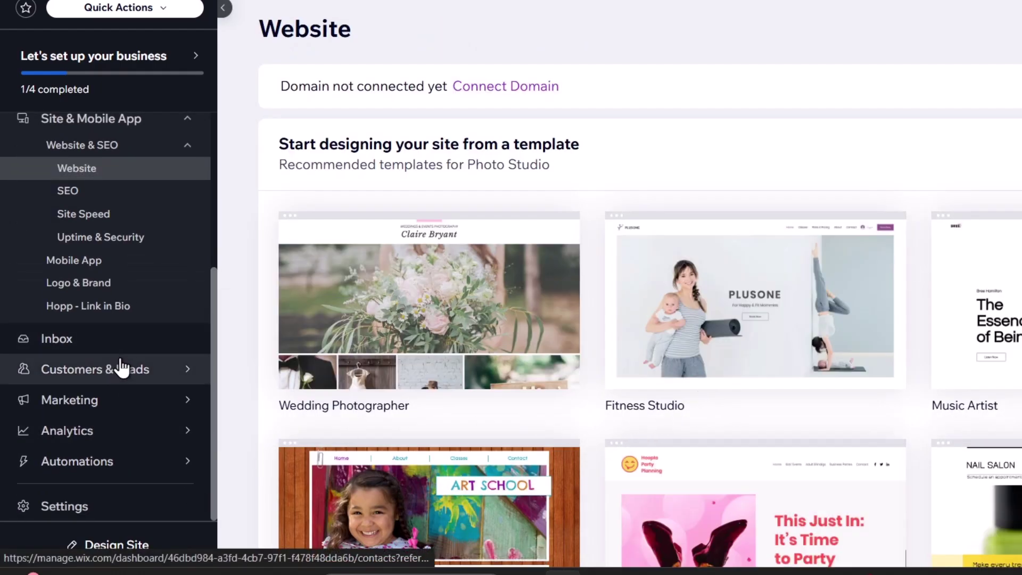
mouse_move(131, 469)
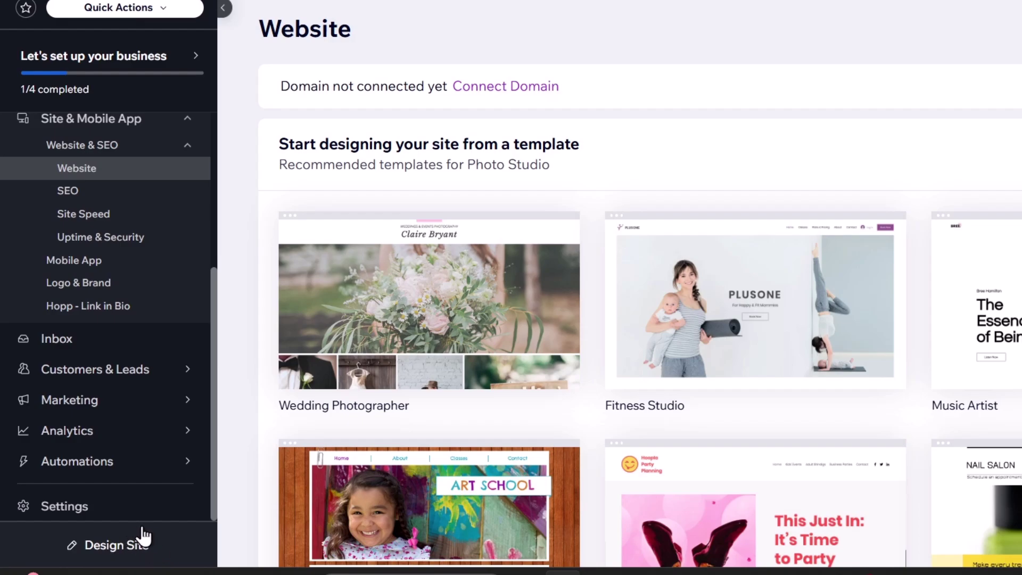
scroll(154, 181, "up", 5)
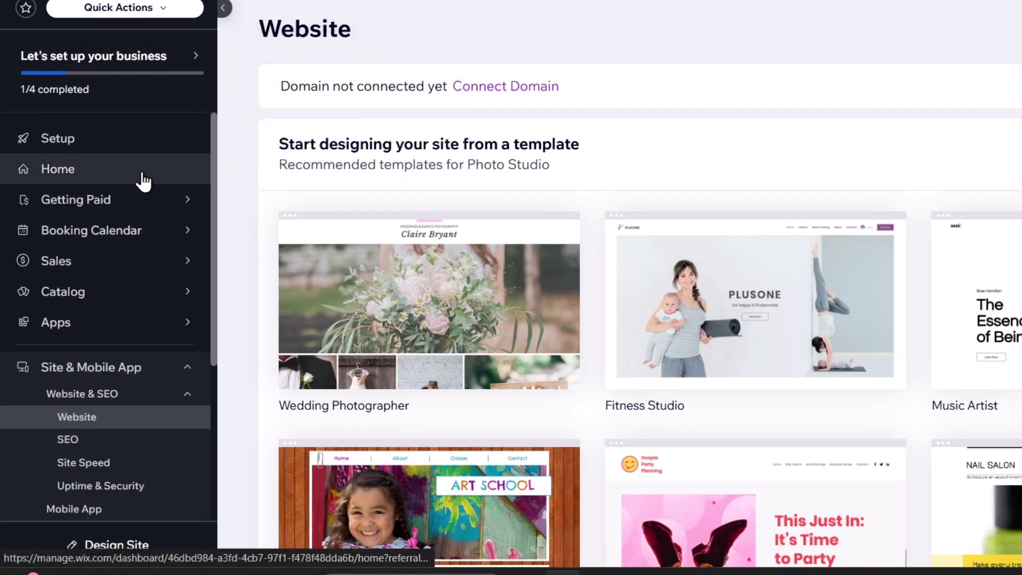
From Setup, choose Pick a Template under Customize a Template.
left_click(108, 152)
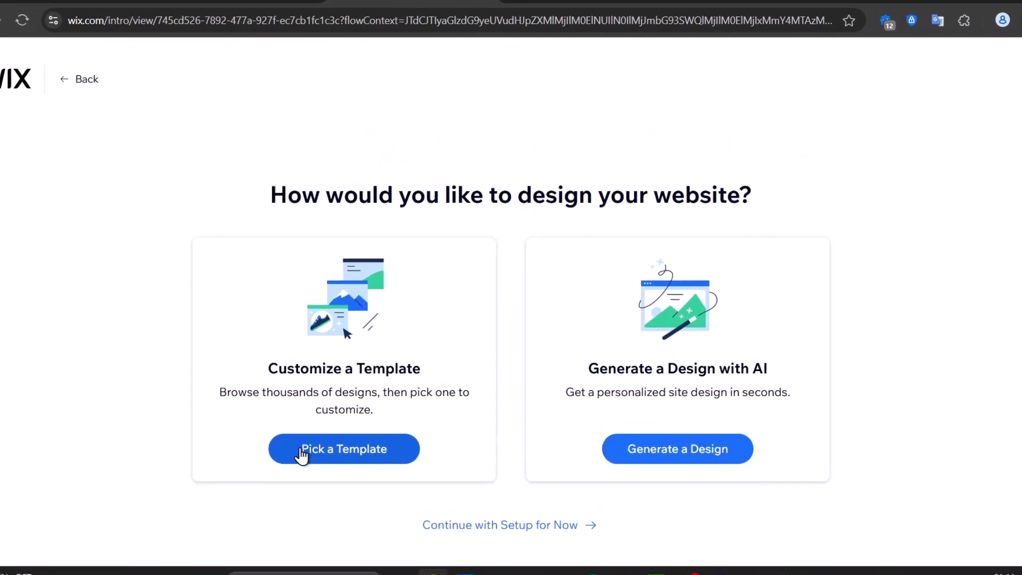
left_click(363, 455)
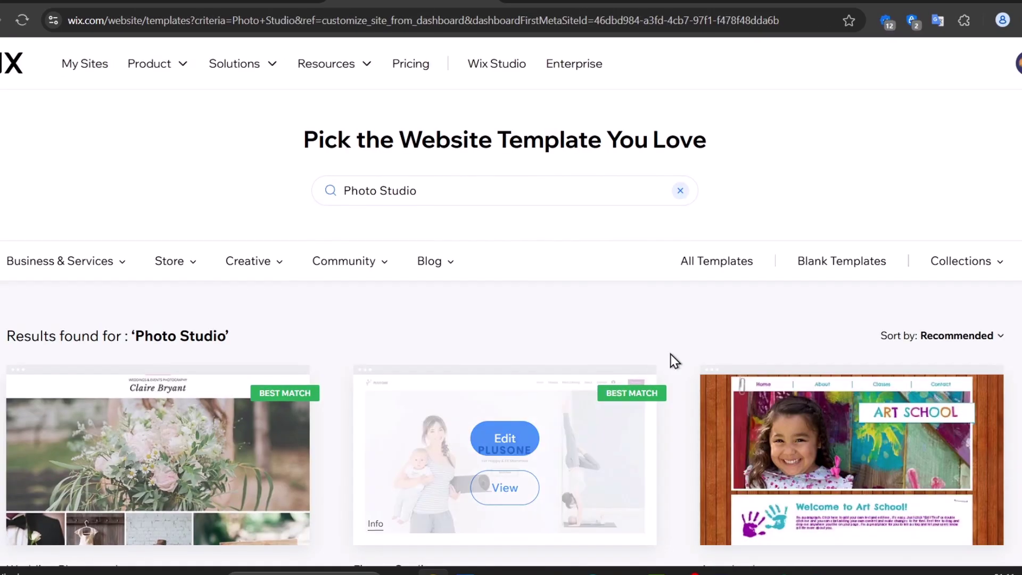
Scroll down through the Photo Studio template results.
scroll(685, 367, "down", 5)
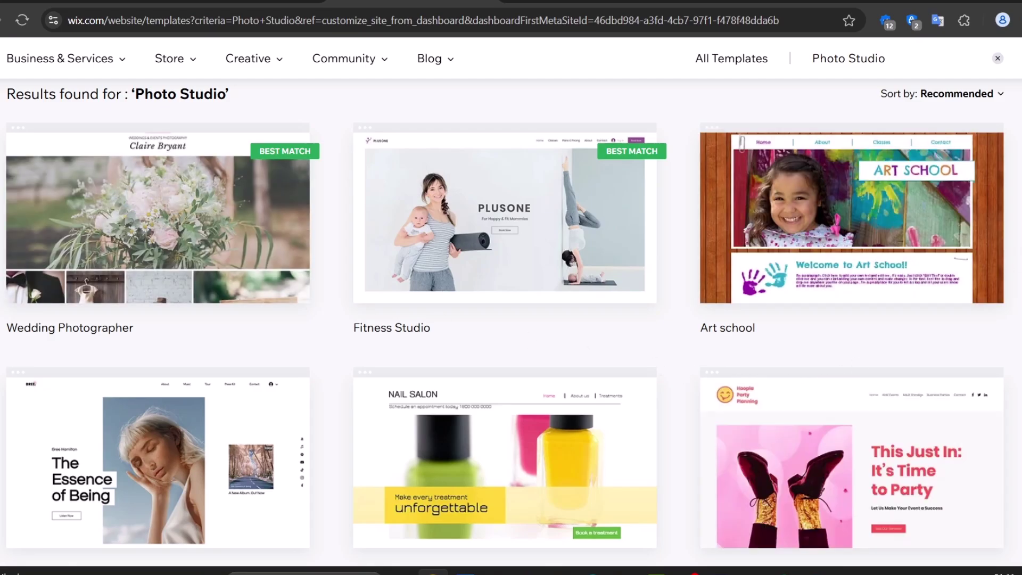
scroll(680, 370, "down", 5)
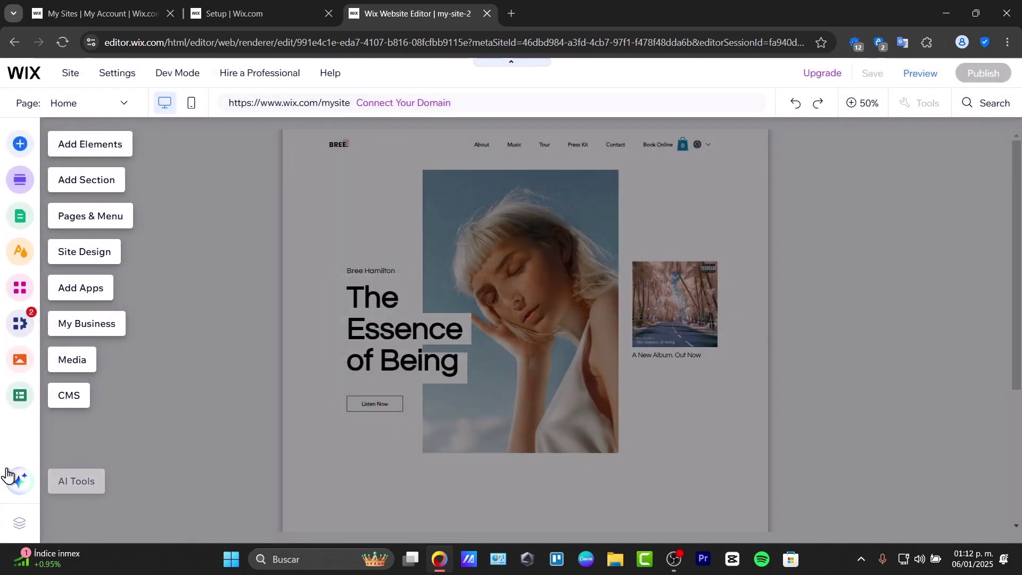
Generate AI site text for Music Artist 'Cransoms', an alternative rock band from London, England.
left_click(16, 486)
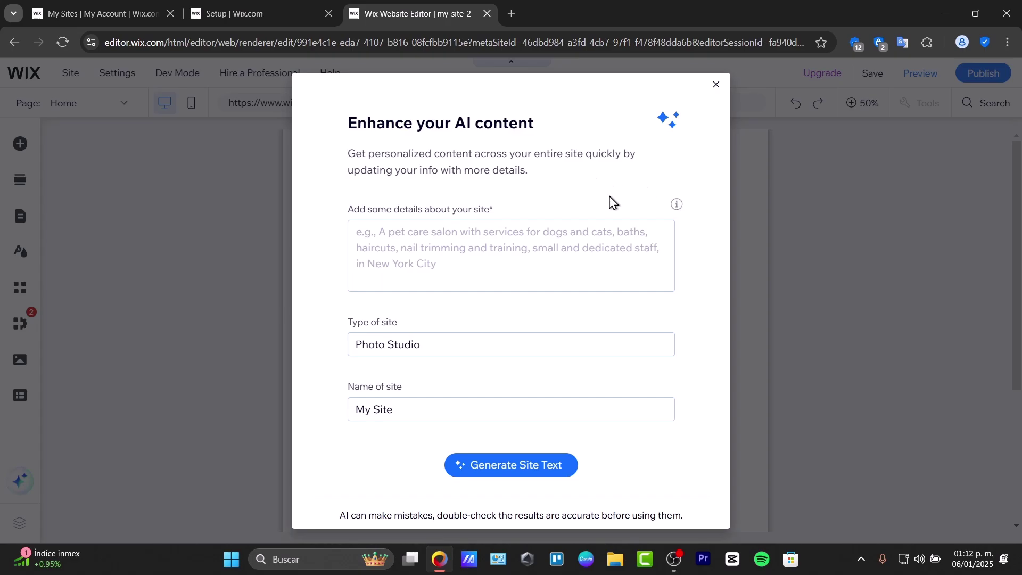
left_click(495, 241)
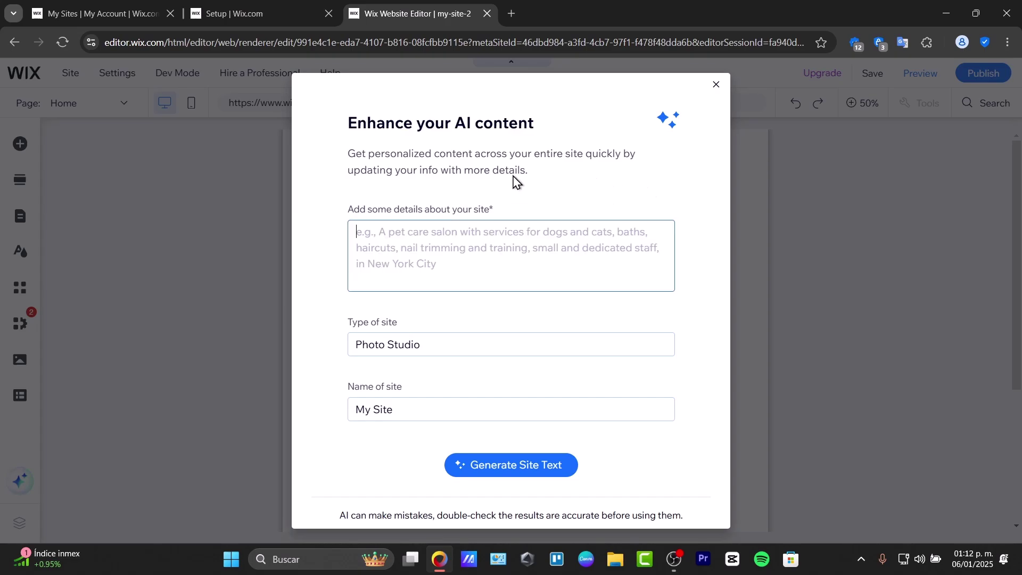
left_click(416, 350)
left_click(431, 412)
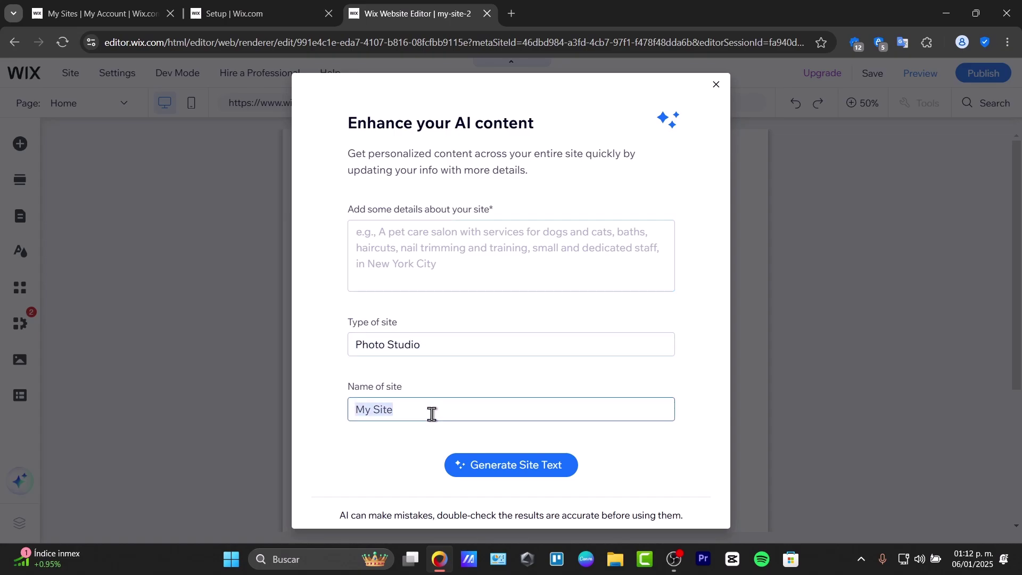
left_click(454, 339)
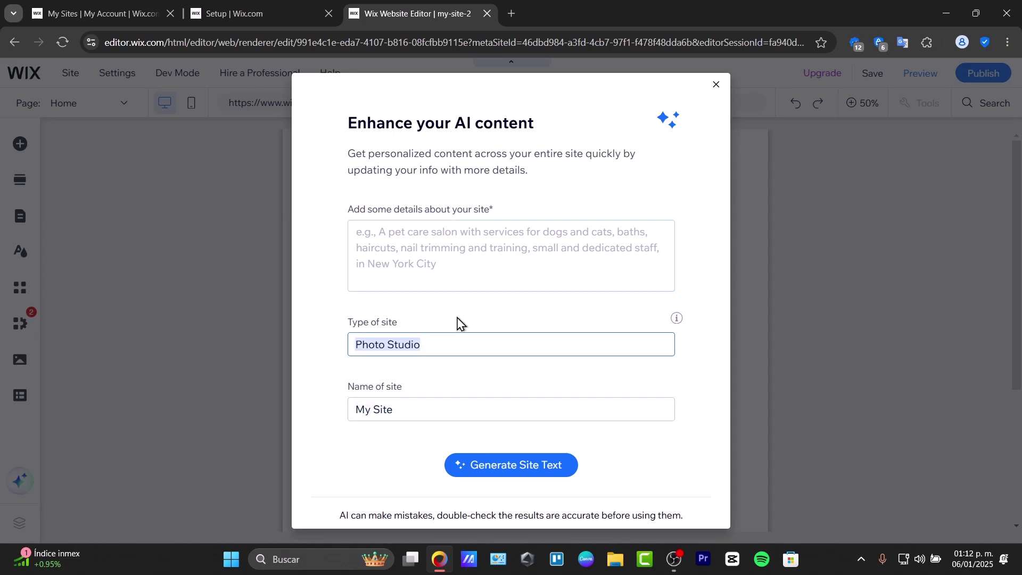
type("Music Artist")
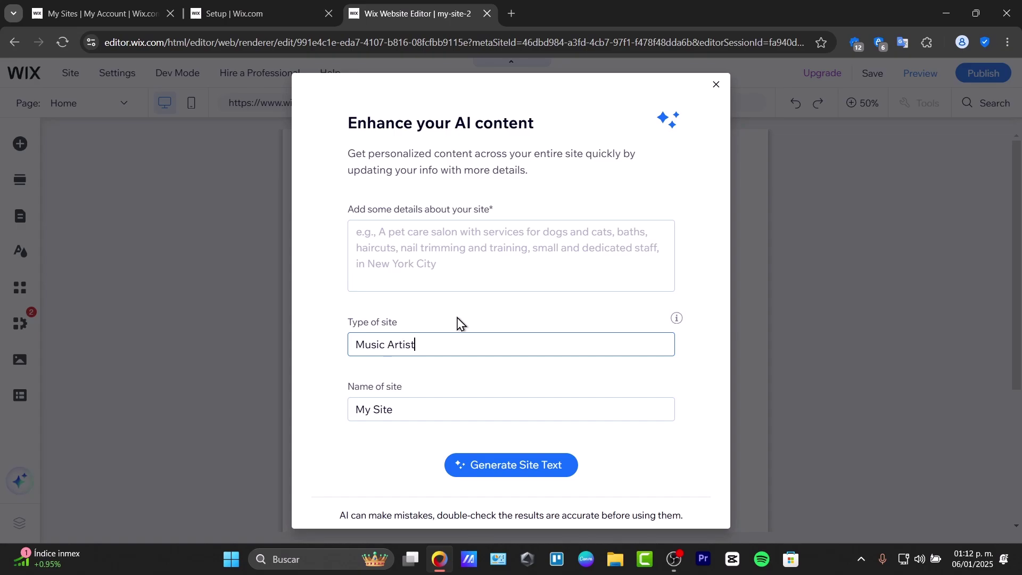
key("Tab")
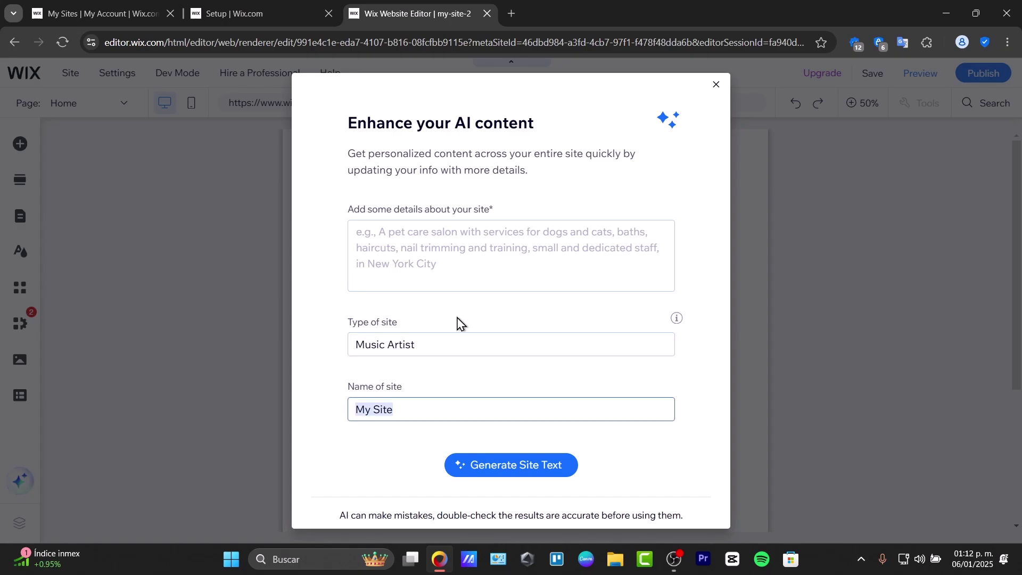
type("Cransoms")
left_click(464, 247)
type("T")
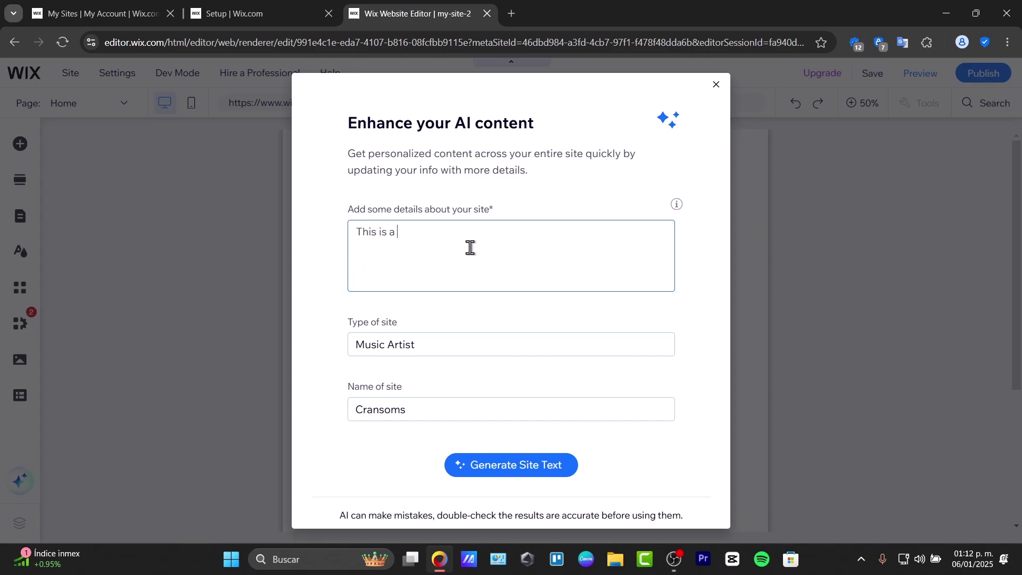
type("his is an alternative rock band based from England, London.")
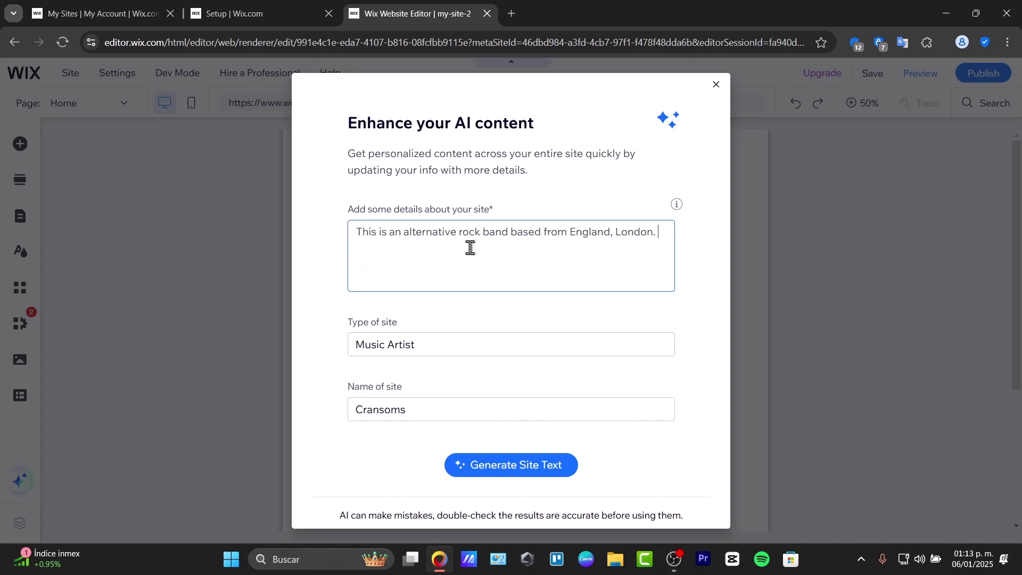
left_click(519, 475)
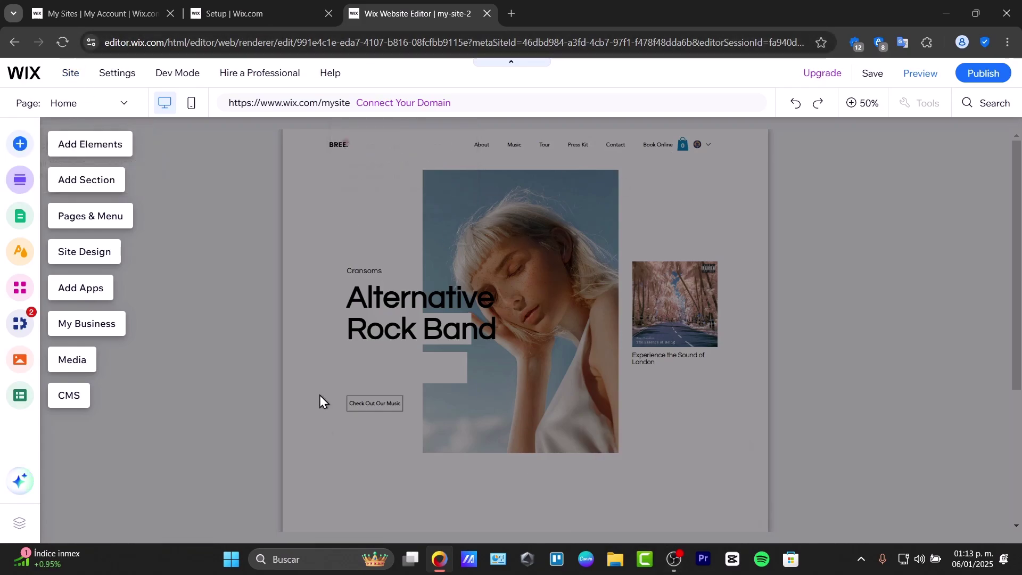
Switch to the About page from the page list and open the site pages and menu panel.
left_click(116, 106)
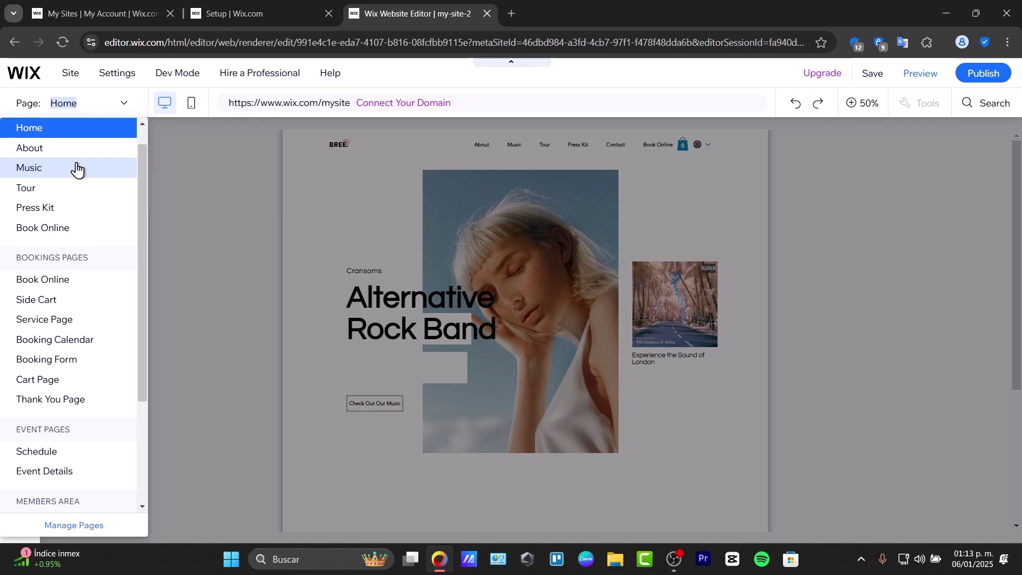
scroll(125, 235, "down", 3)
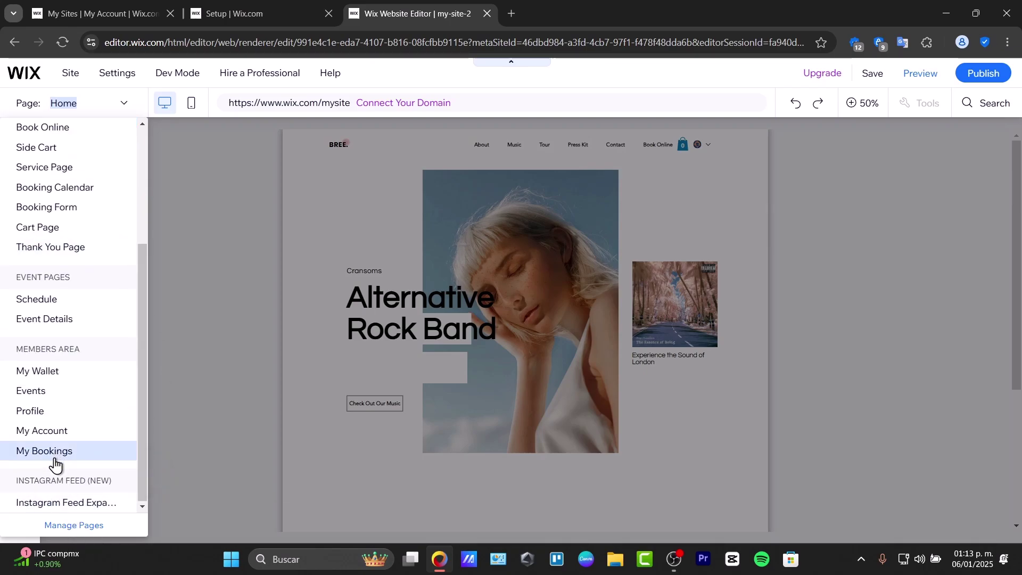
left_click(202, 398)
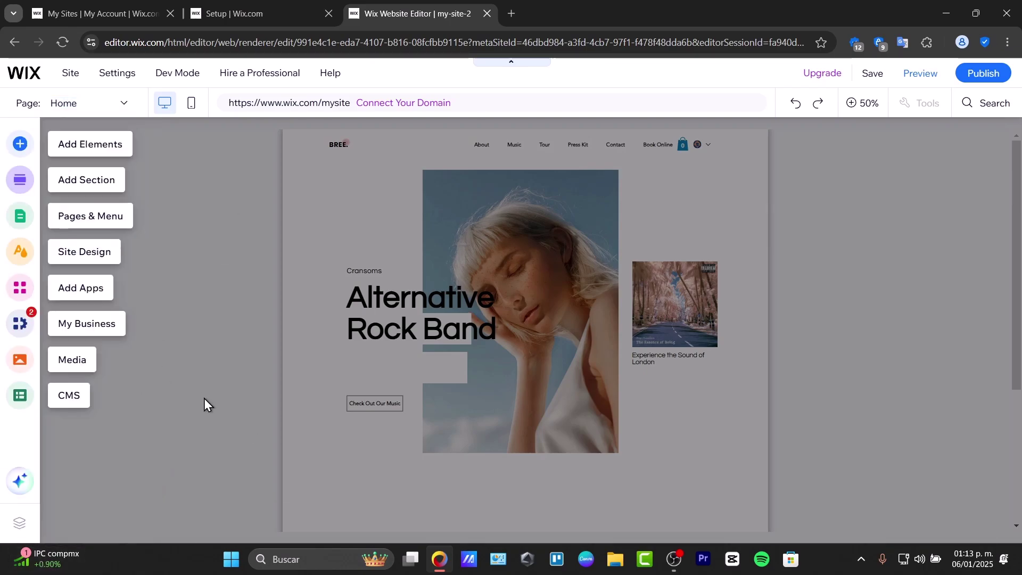
left_click(26, 149)
left_click(26, 150)
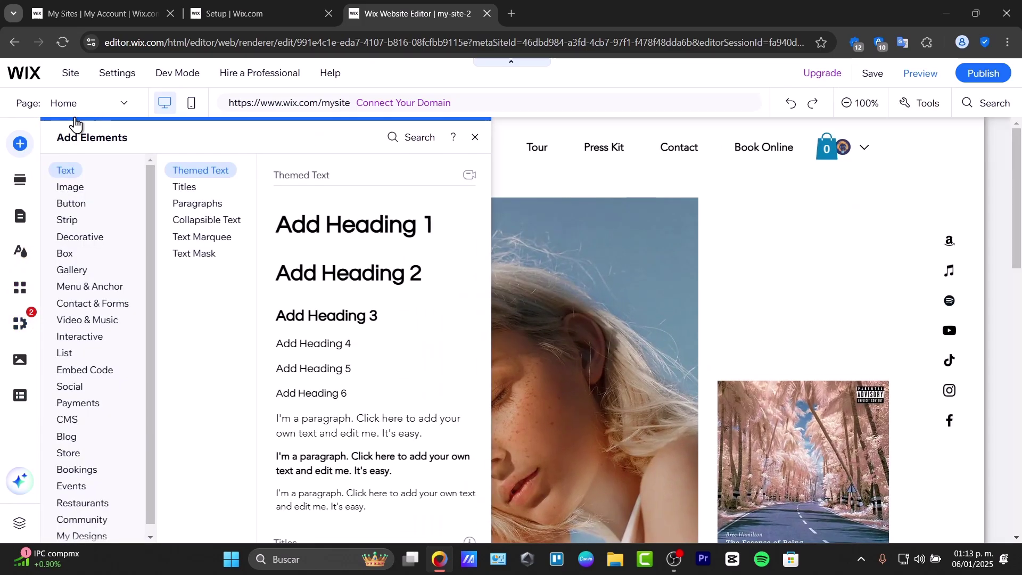
left_click(74, 107)
left_click(32, 151)
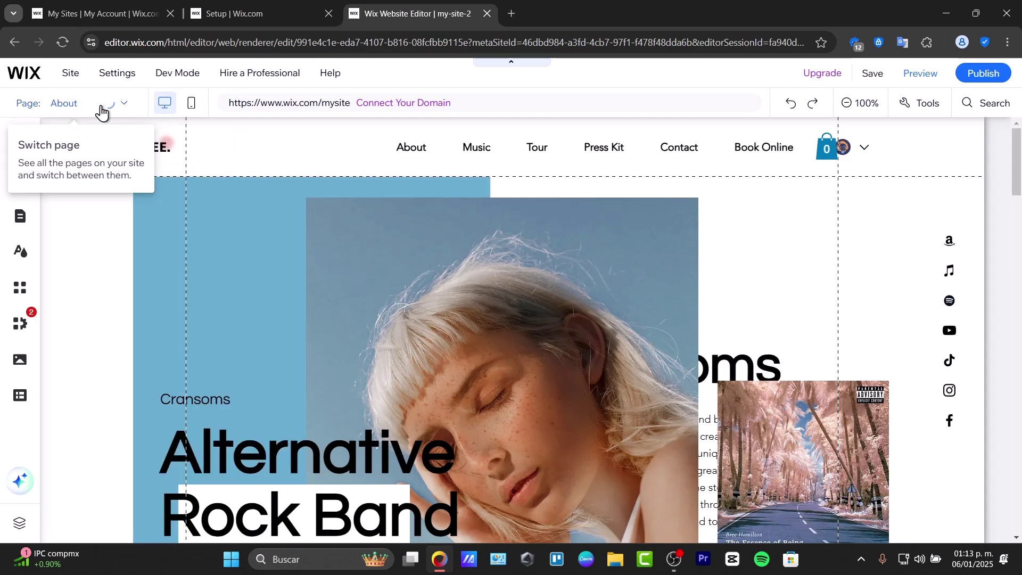
left_click(20, 217)
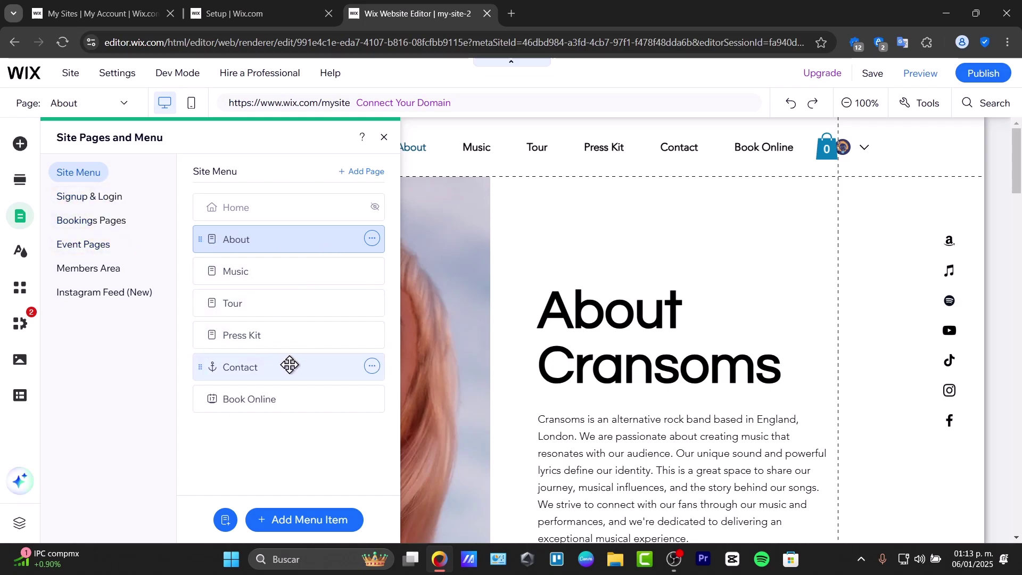
left_click(291, 308)
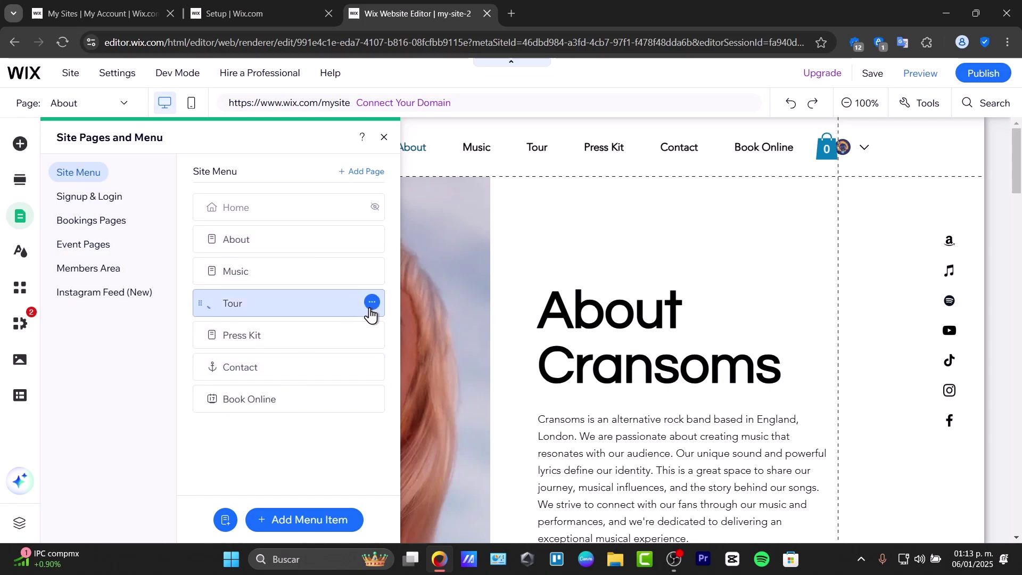
left_click(372, 304)
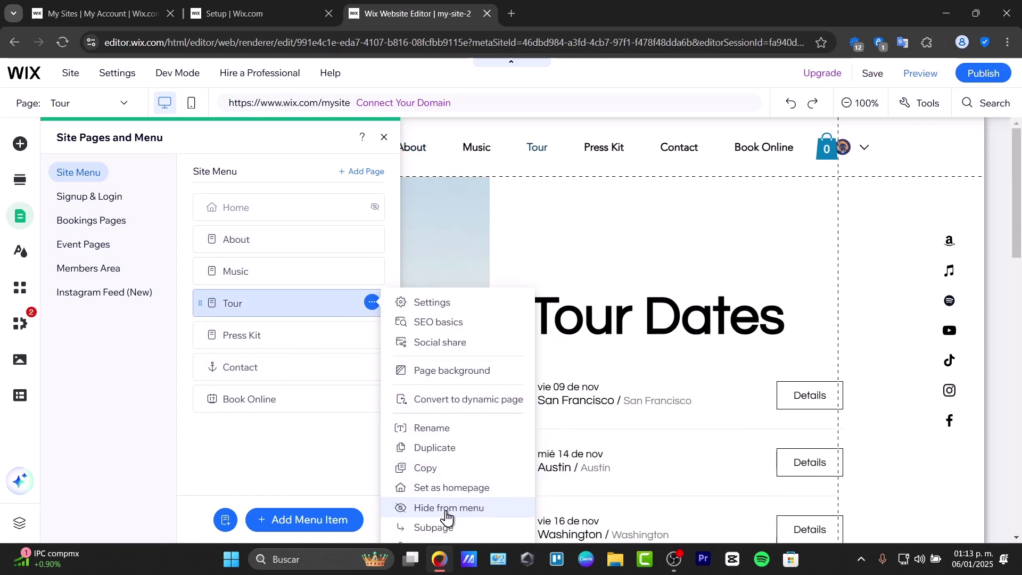
left_click(314, 482)
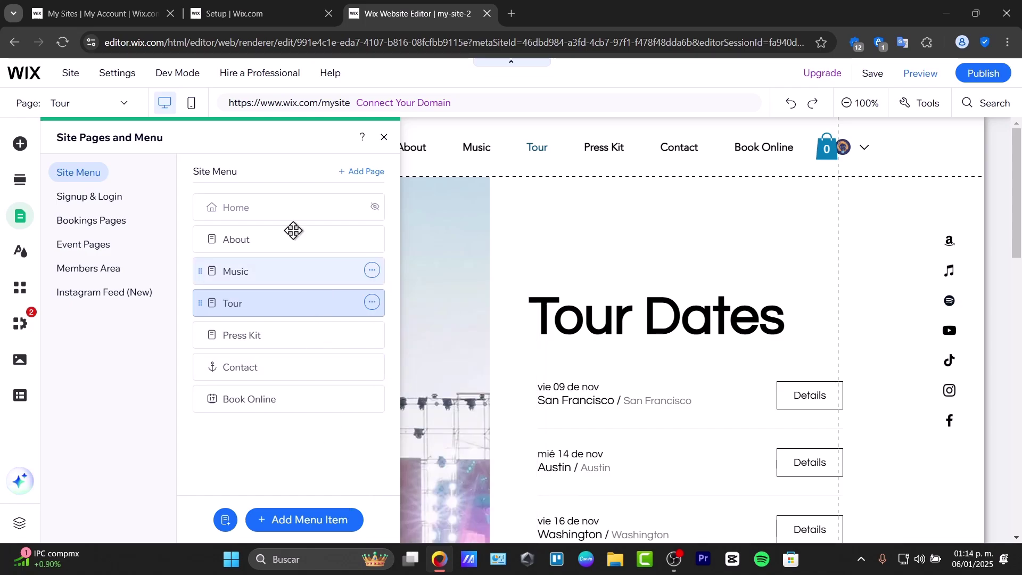
left_click(269, 246)
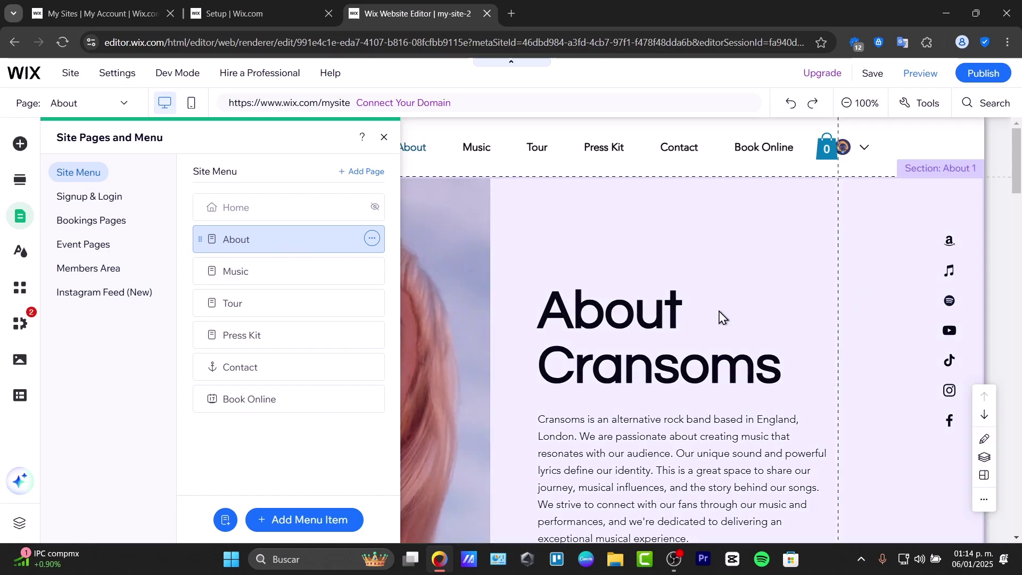
left_click(702, 322)
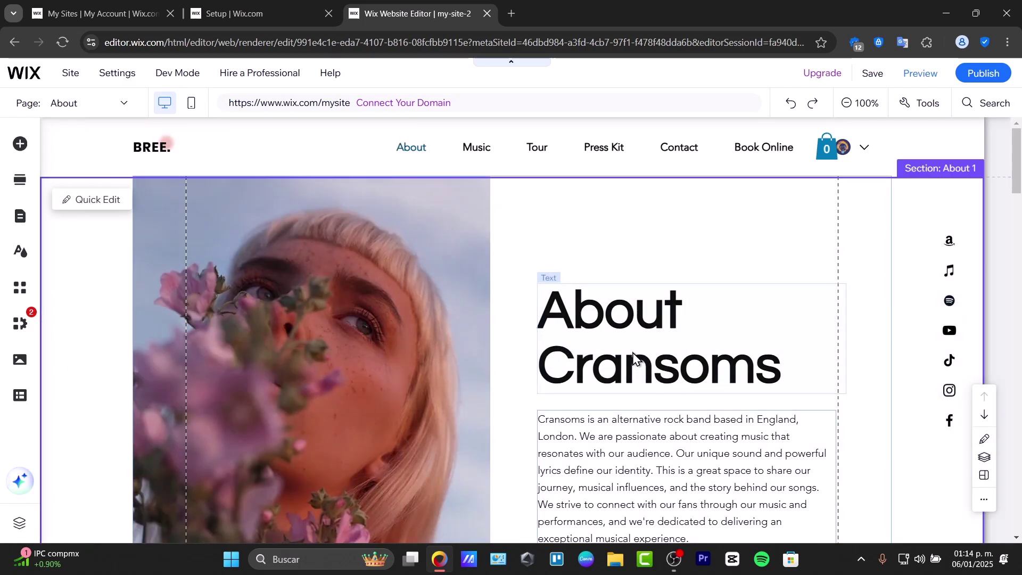
scroll(654, 371, "down", 4)
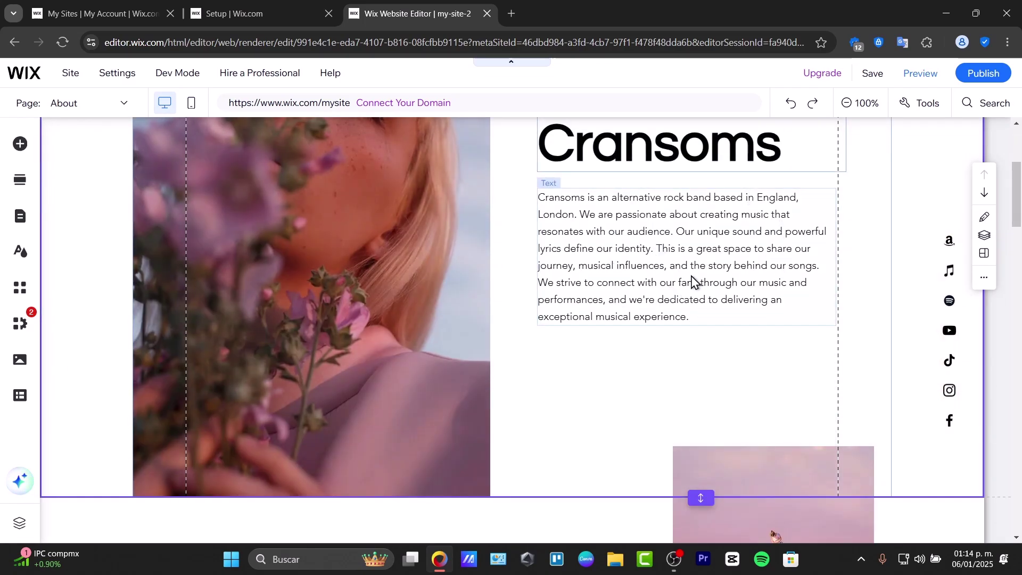
scroll(769, 313, "up", 4)
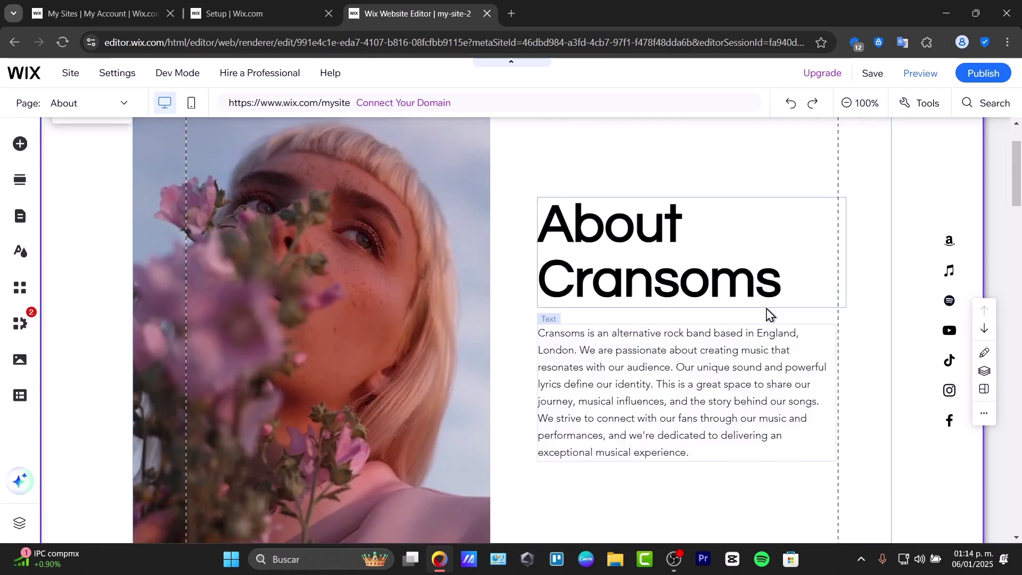
scroll(767, 315, "down", 10)
scroll(768, 314, "down", 20)
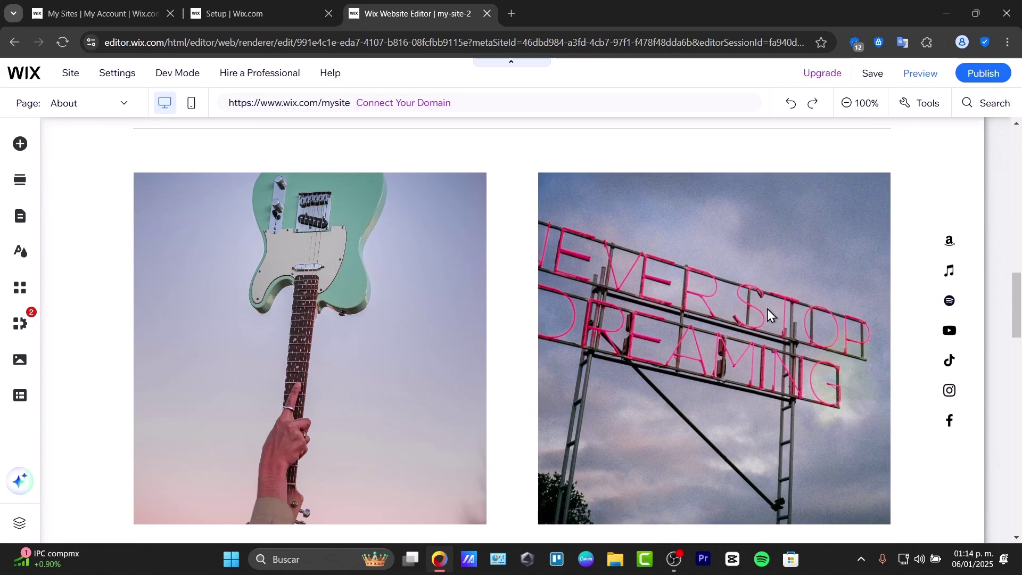
scroll(767, 314, "up", 1)
scroll(767, 314, "up", 20)
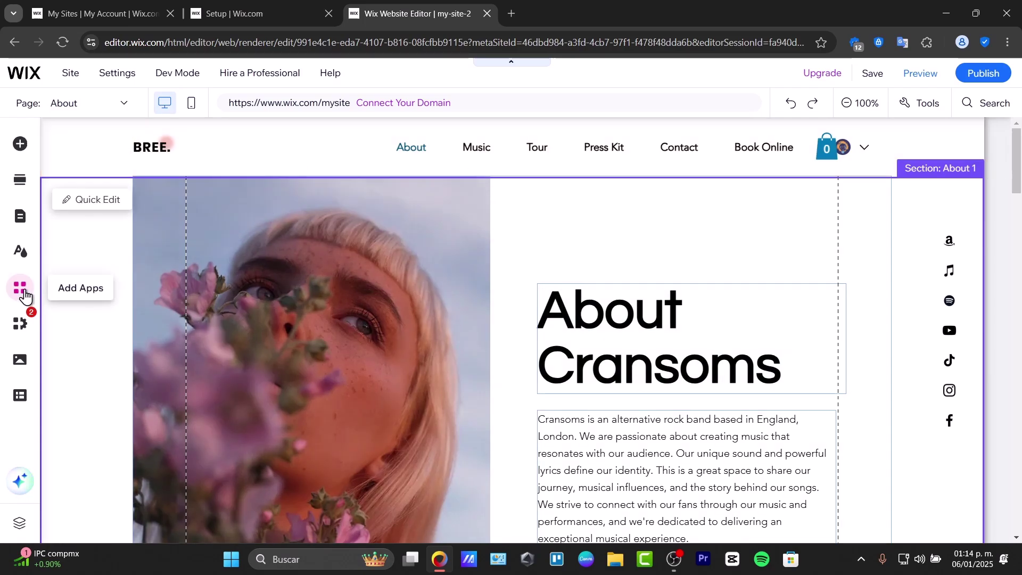
In Site Design, try the Horizontal, Vertical and Out-in page transitions, then settle on Cross fade.
left_click(20, 255)
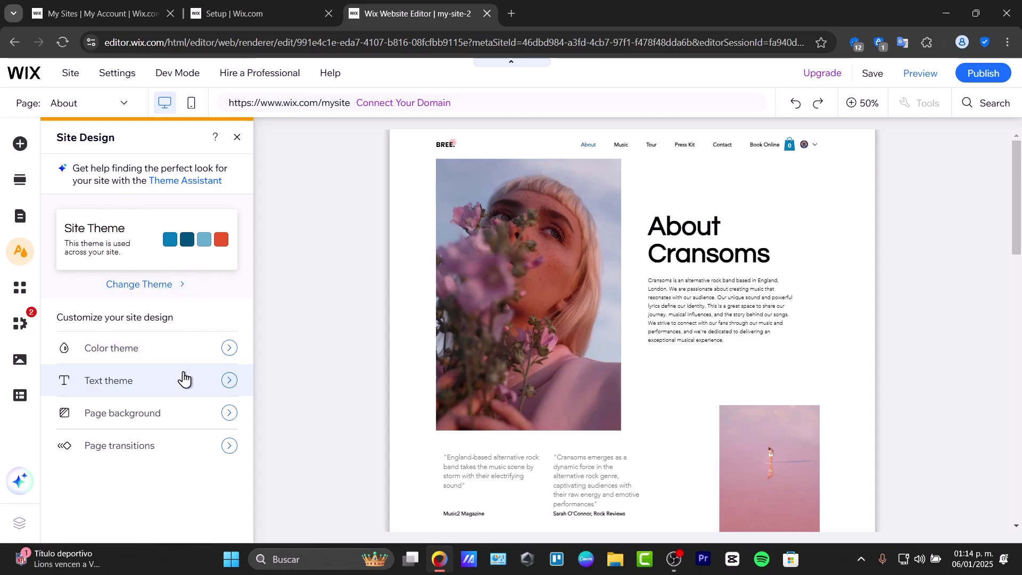
left_click(246, 435)
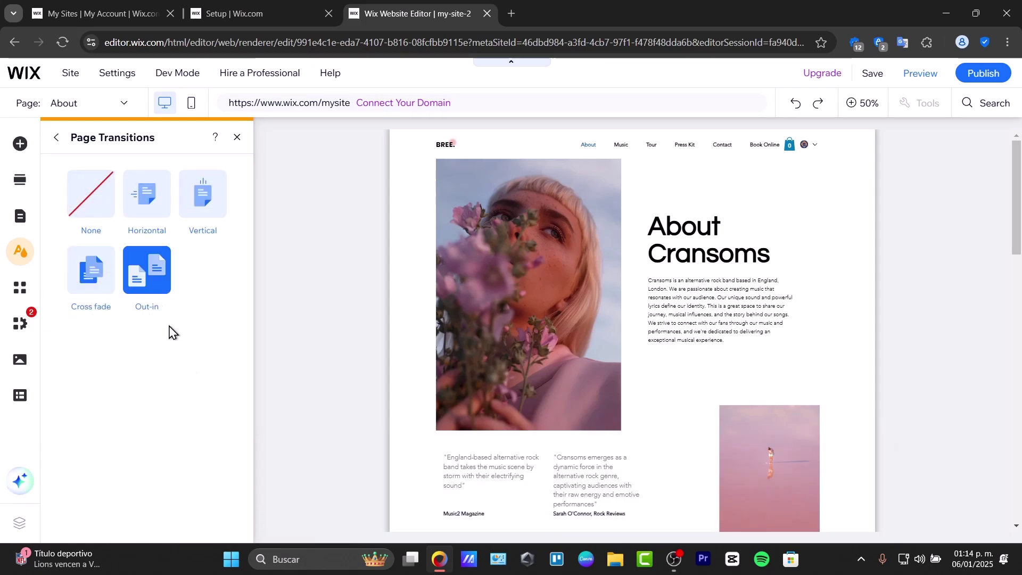
left_click(91, 286)
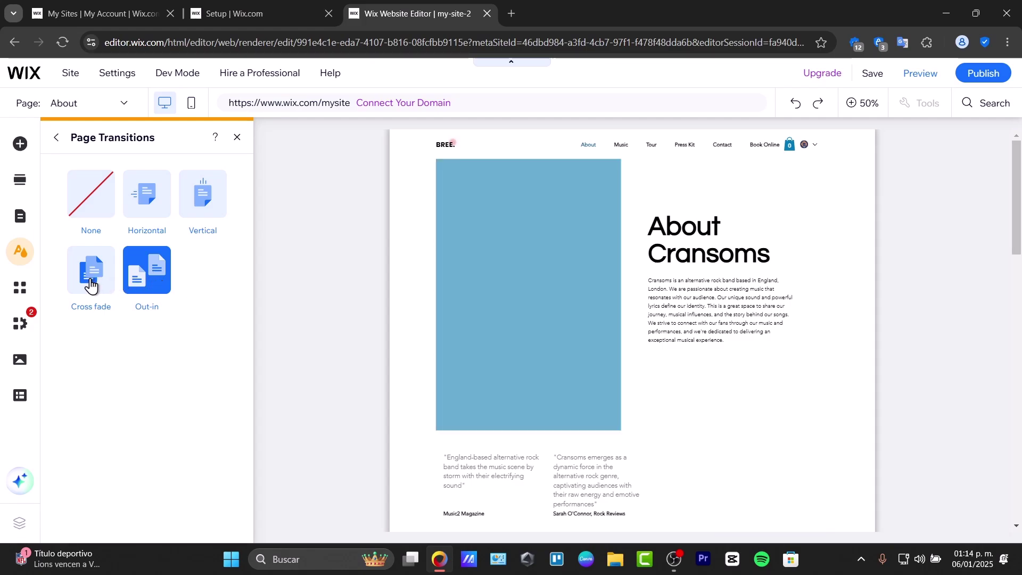
left_click(149, 206)
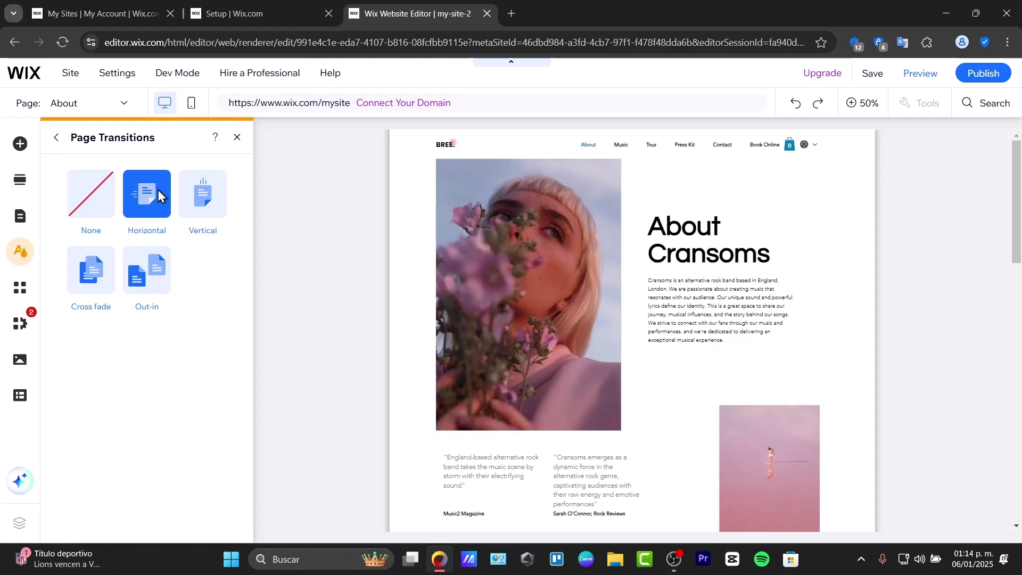
left_click(210, 203)
left_click(147, 292)
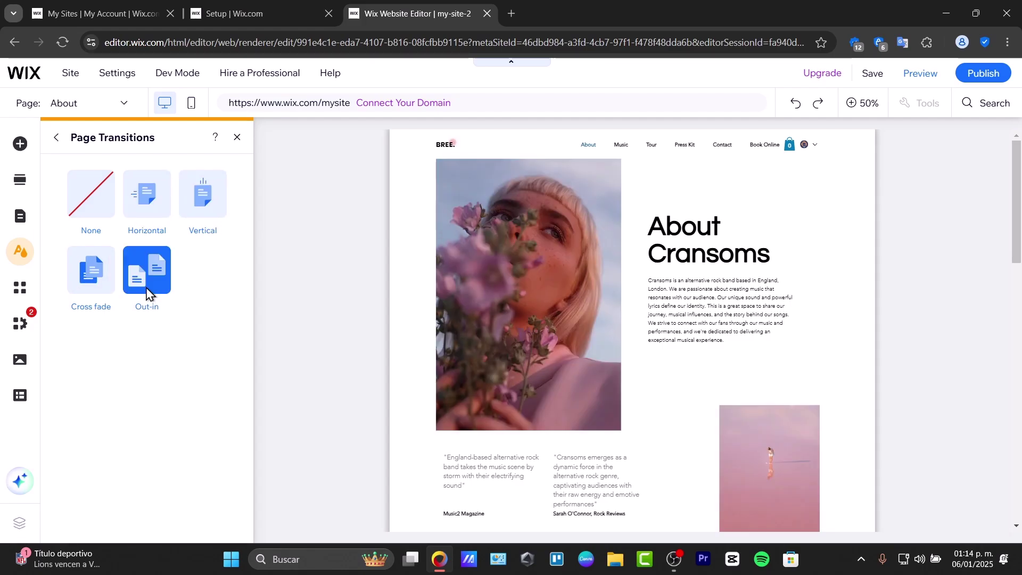
left_click(83, 291)
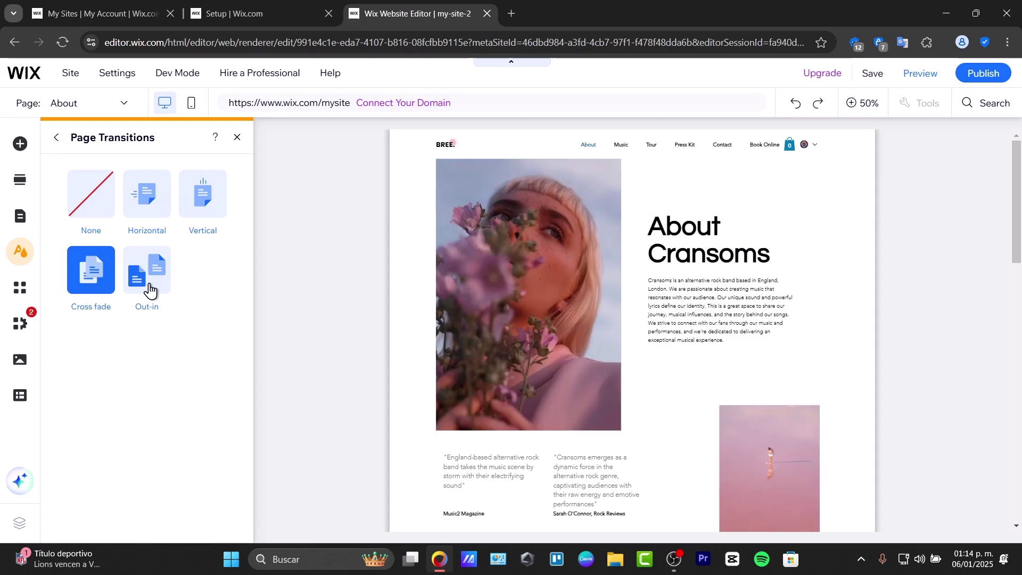
Try the Eclectic and Retro vibrant themes, then settle on the Nostalgic theme.
left_click(56, 138)
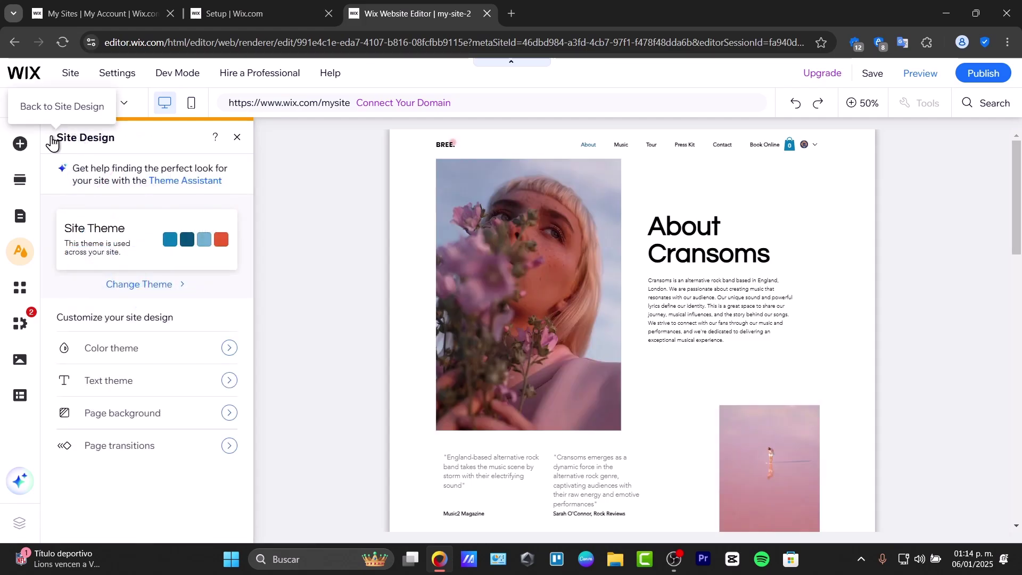
left_click(171, 283)
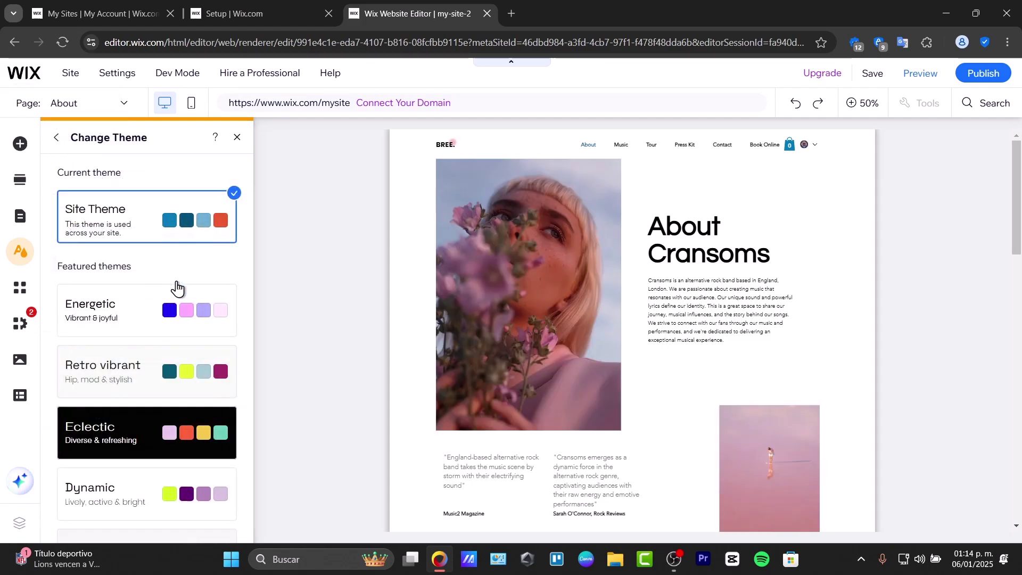
left_click(175, 434)
scroll(736, 360, "down", 3)
scroll(736, 367, "down", 3)
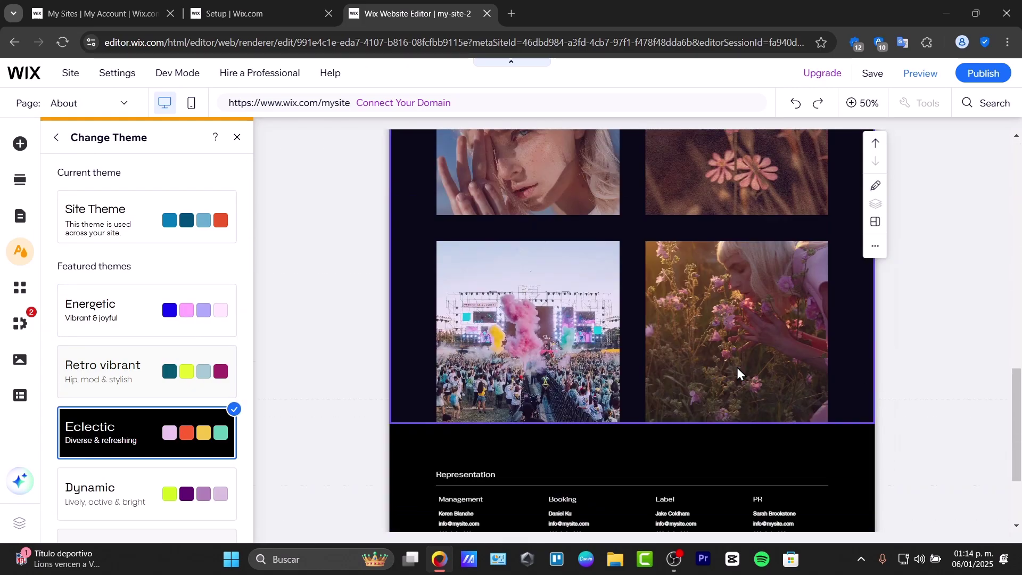
scroll(736, 365, "up", 10)
left_click(108, 358)
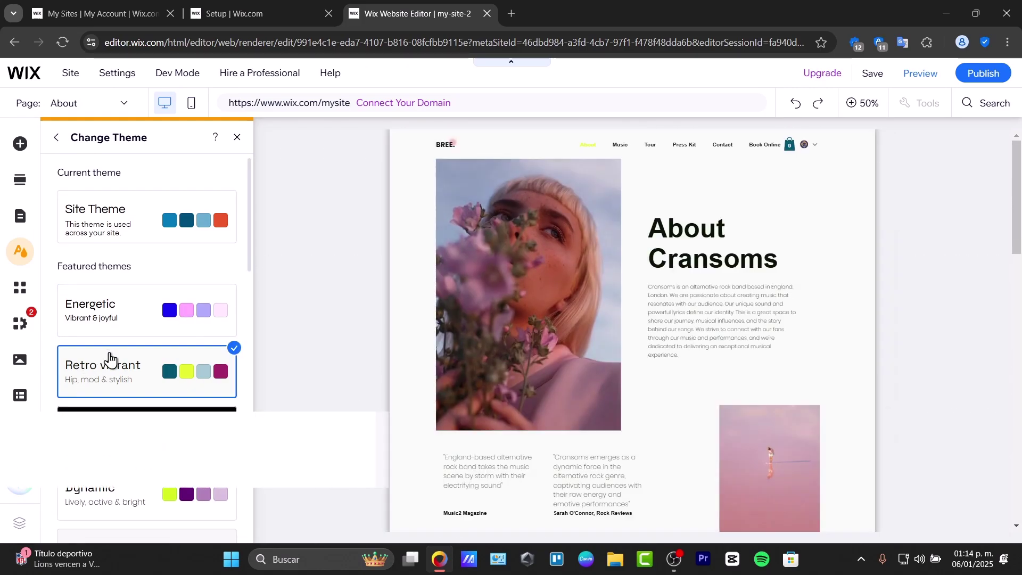
scroll(126, 315, "down", 5)
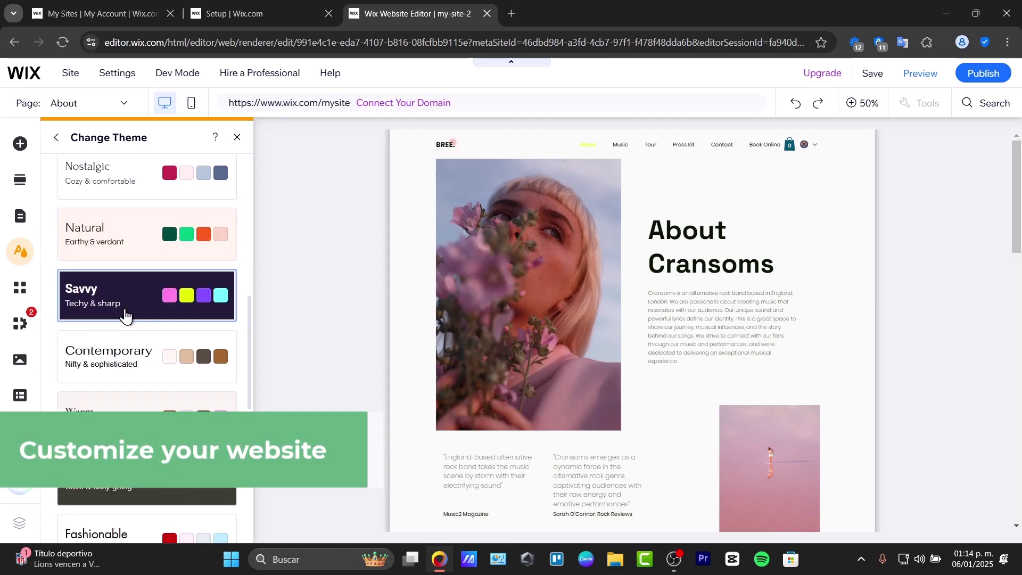
left_click(154, 198)
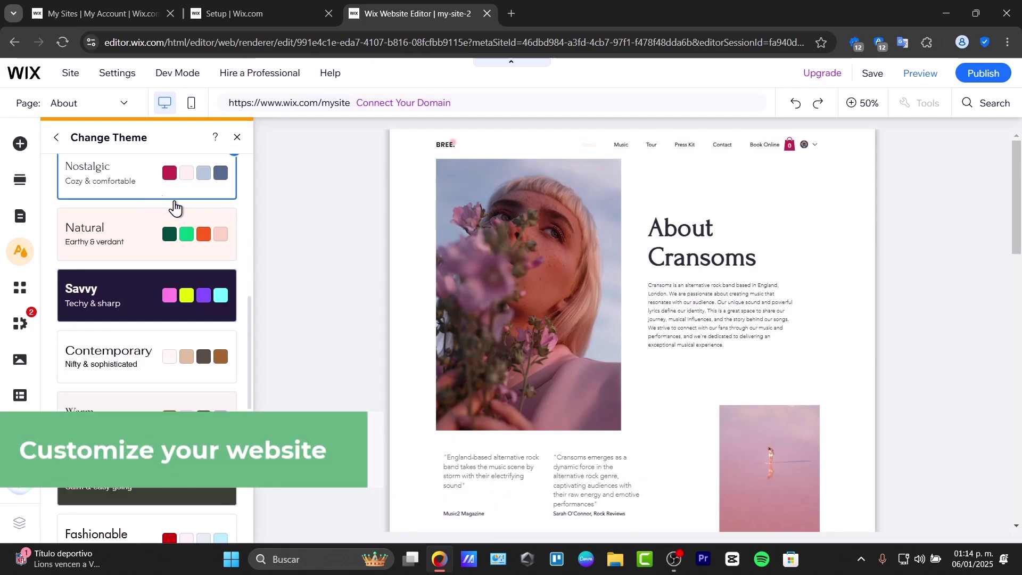
left_click(56, 137)
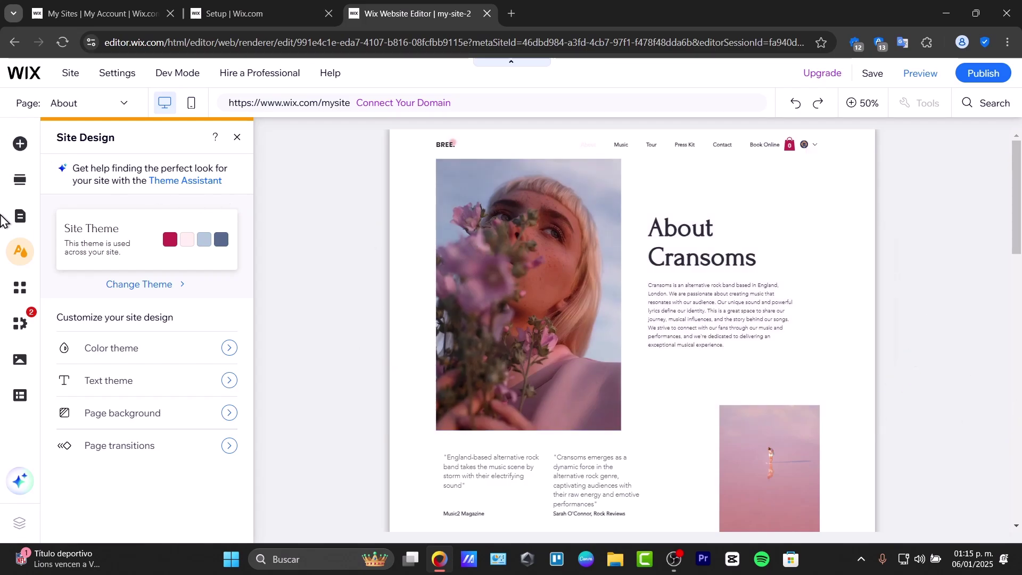
Close Site Design and select the About strip holding the photo and heading columns.
left_click(11, 260)
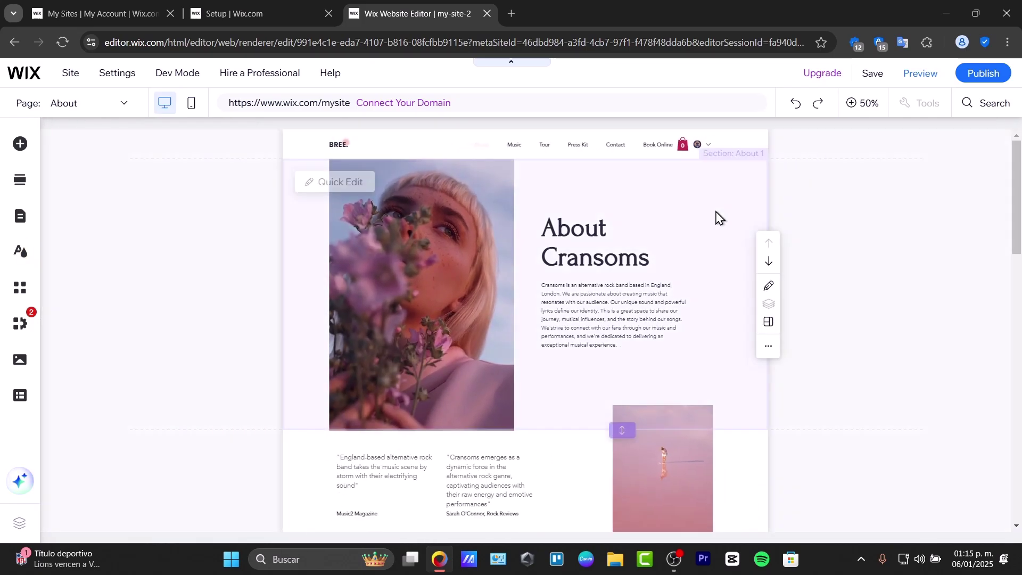
left_click(470, 216)
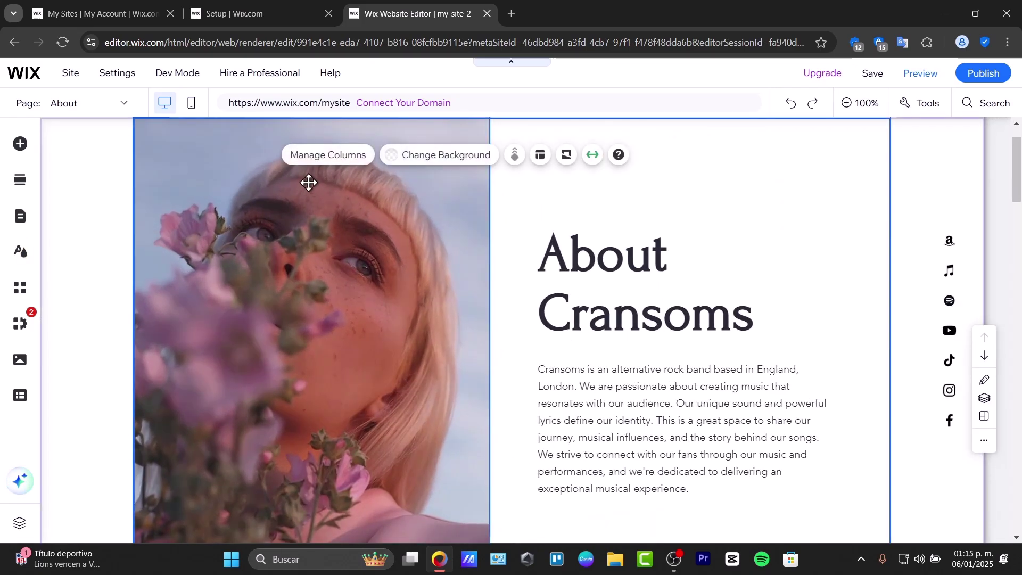
left_click(563, 200)
scroll(373, 239, "up", 1)
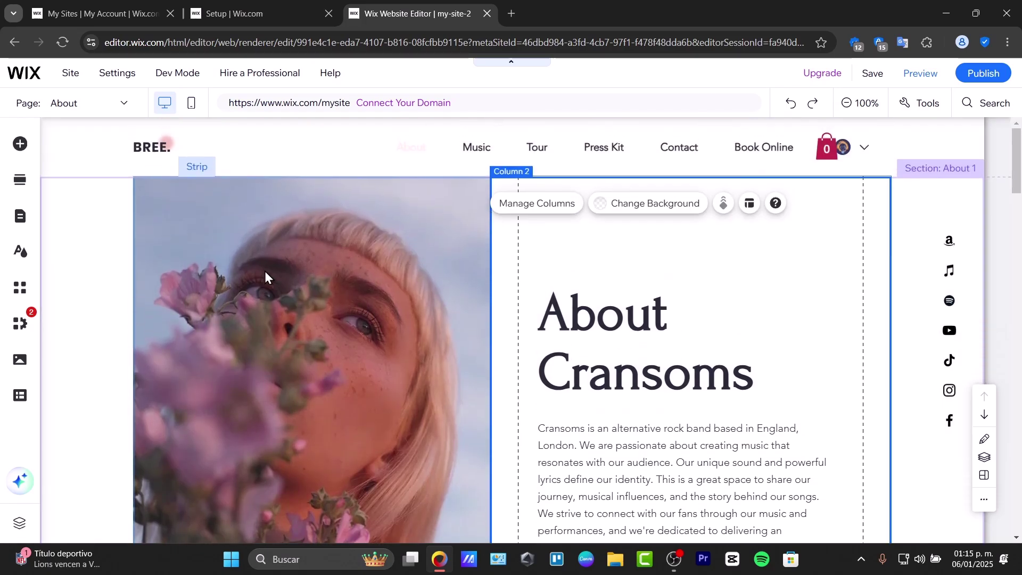
left_click(265, 274)
left_click(127, 236)
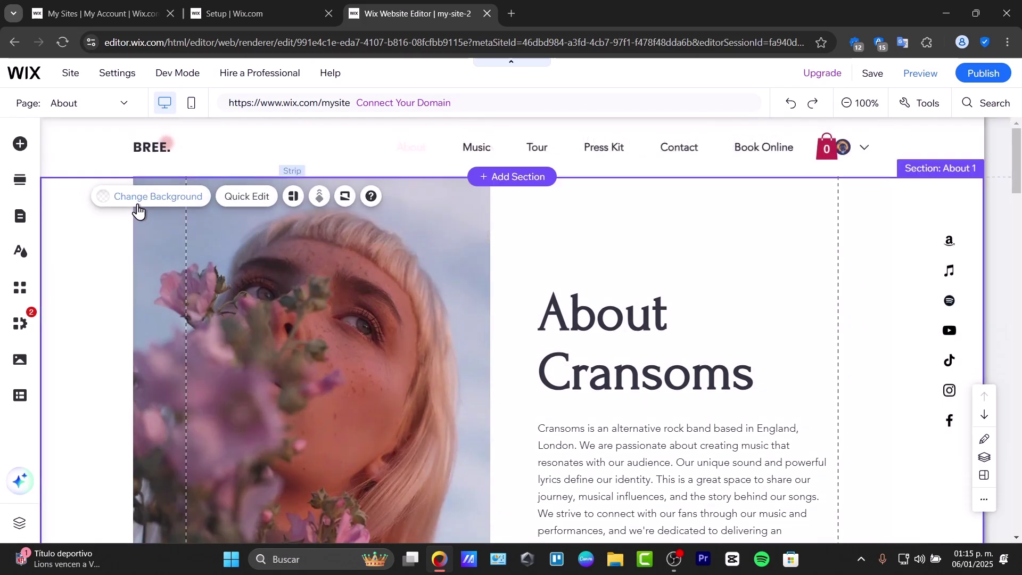
left_click(213, 231)
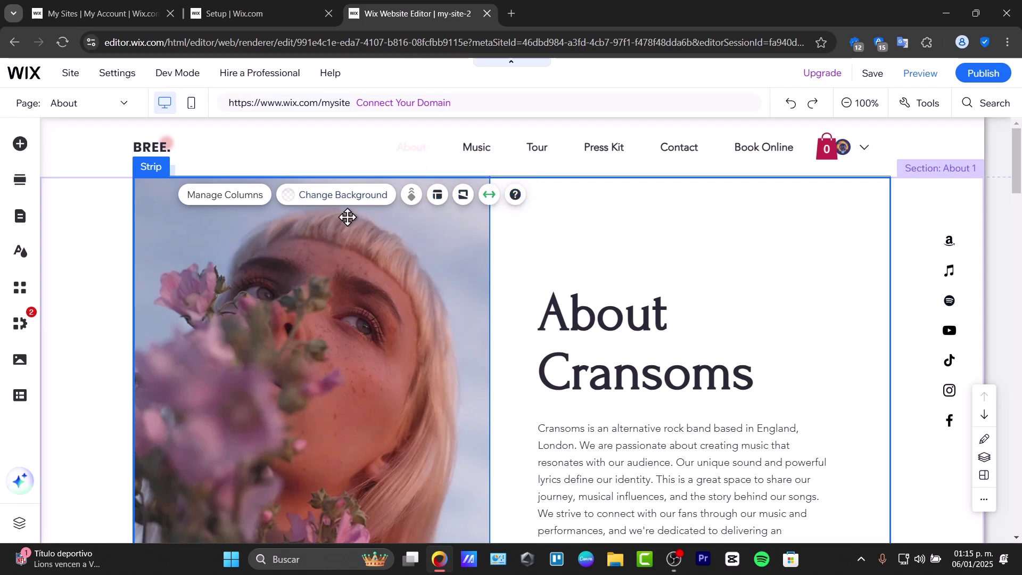
Add a third column through Manage Columns, then undo it to keep two columns.
left_click(254, 201)
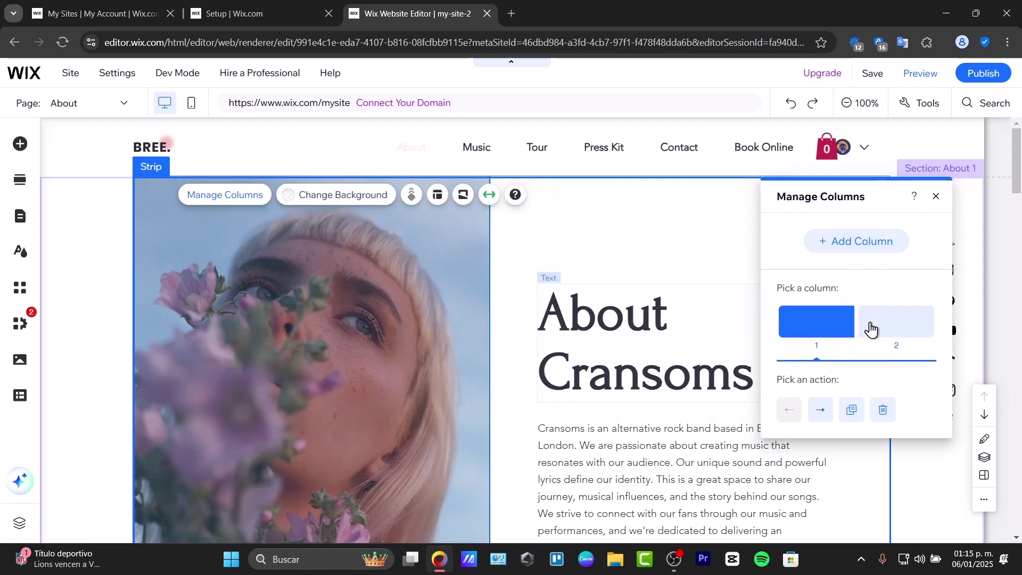
left_click(879, 250)
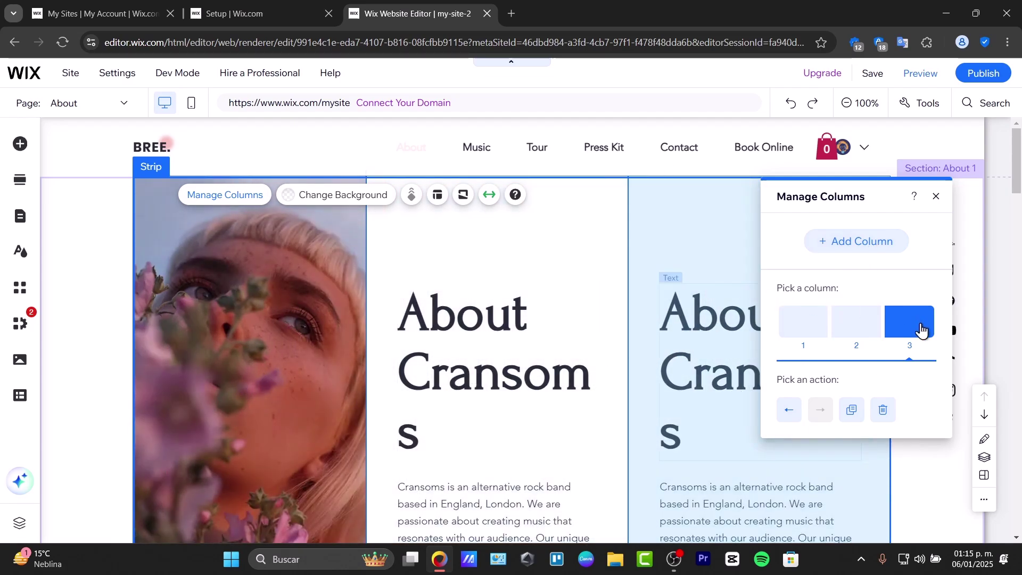
key("ctrl+z")
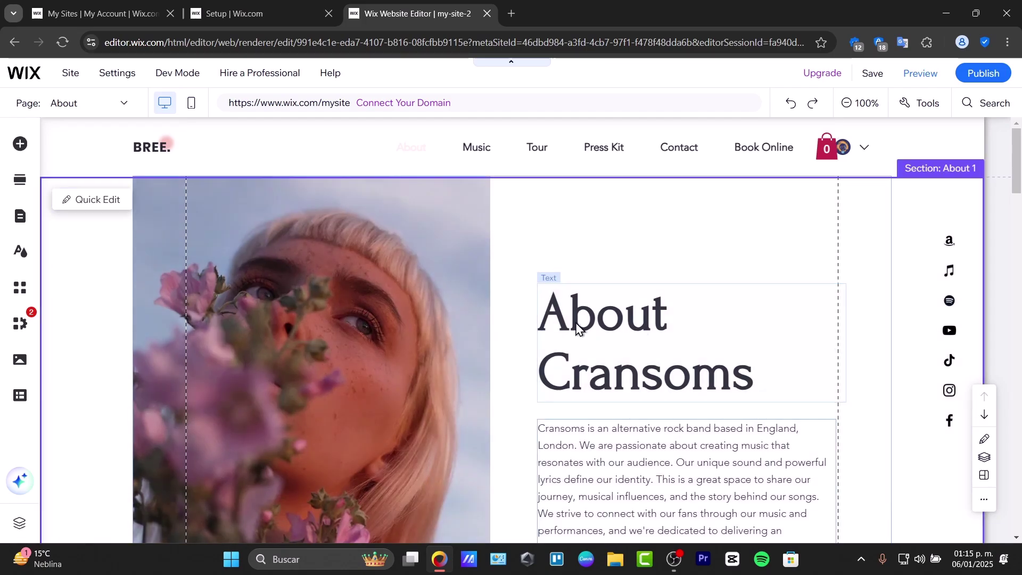
left_click(405, 323)
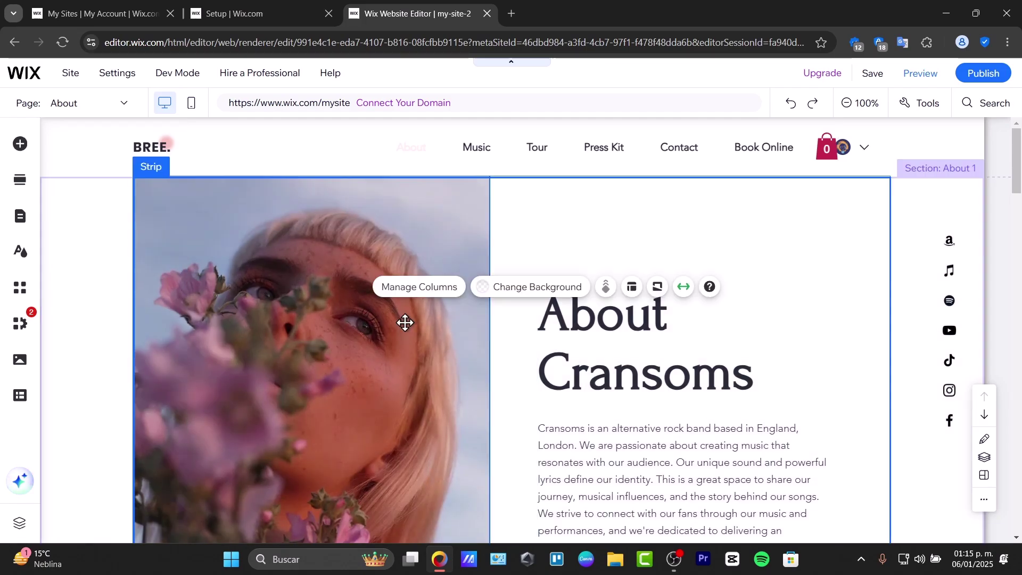
Set the image column's background to the stock photo of an artist performing on stage.
left_click(405, 323)
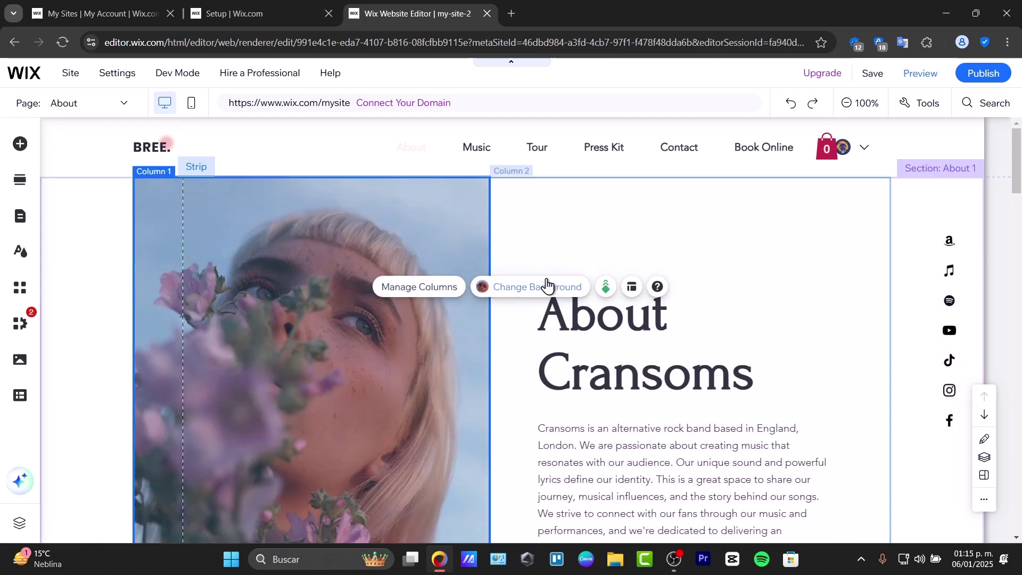
left_click(546, 285)
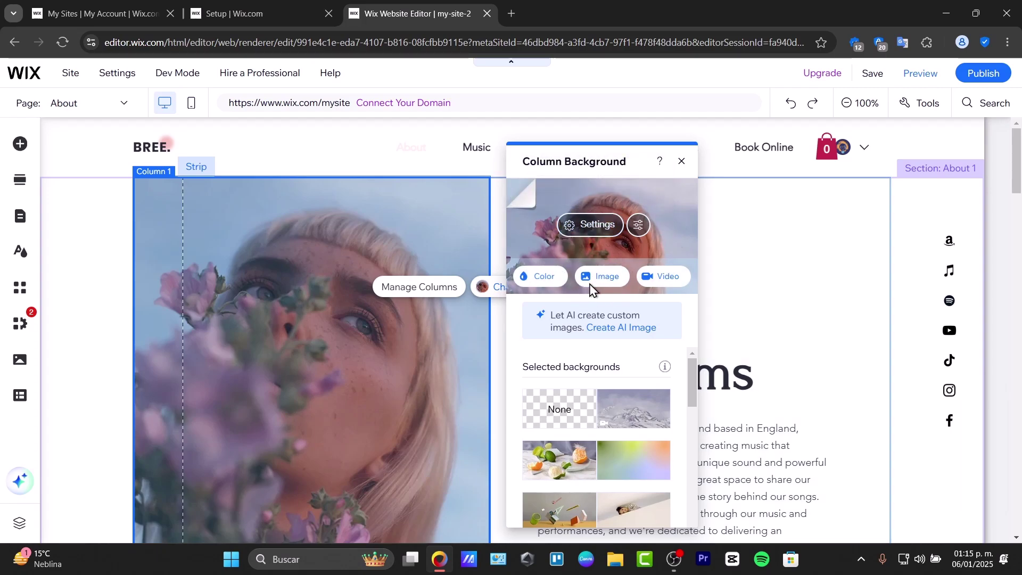
left_click(604, 287)
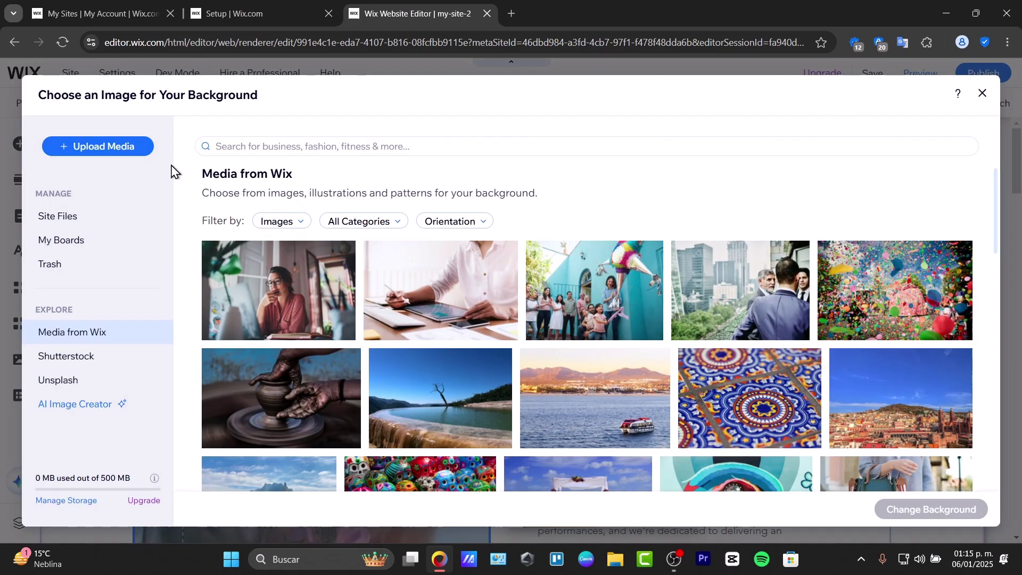
left_click(127, 154)
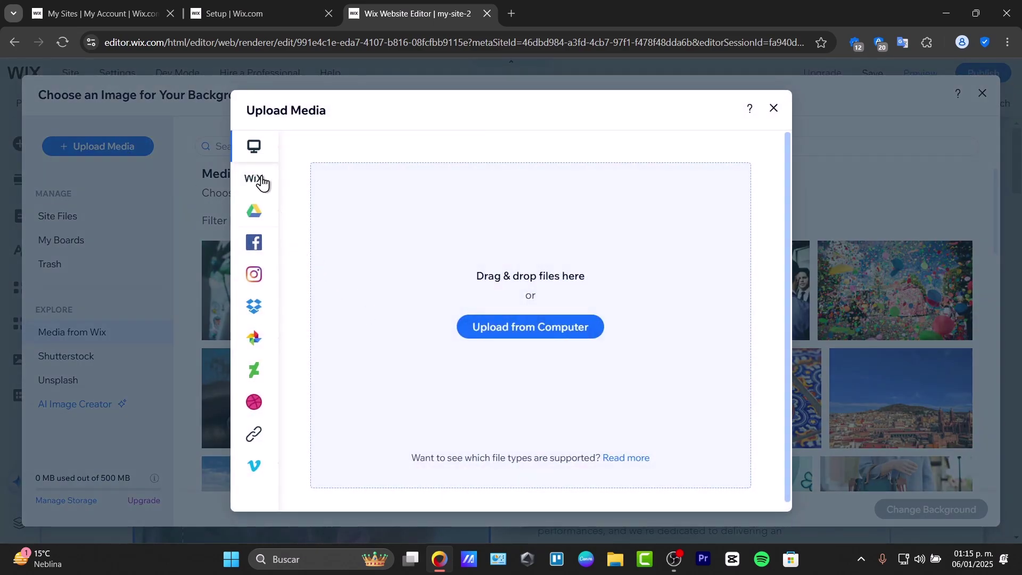
left_click(512, 326)
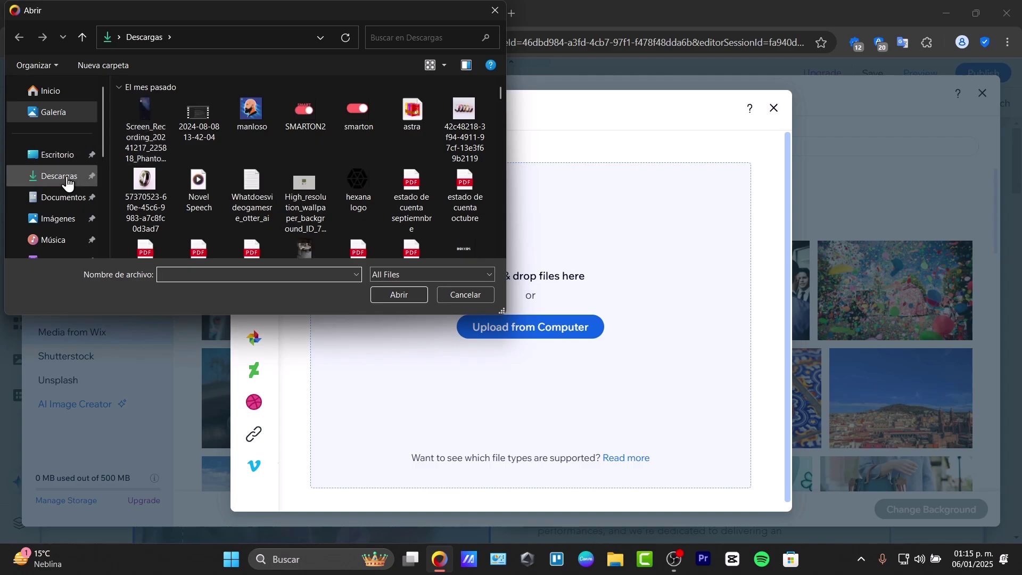
left_click(67, 181)
scroll(388, 211, "down", 5)
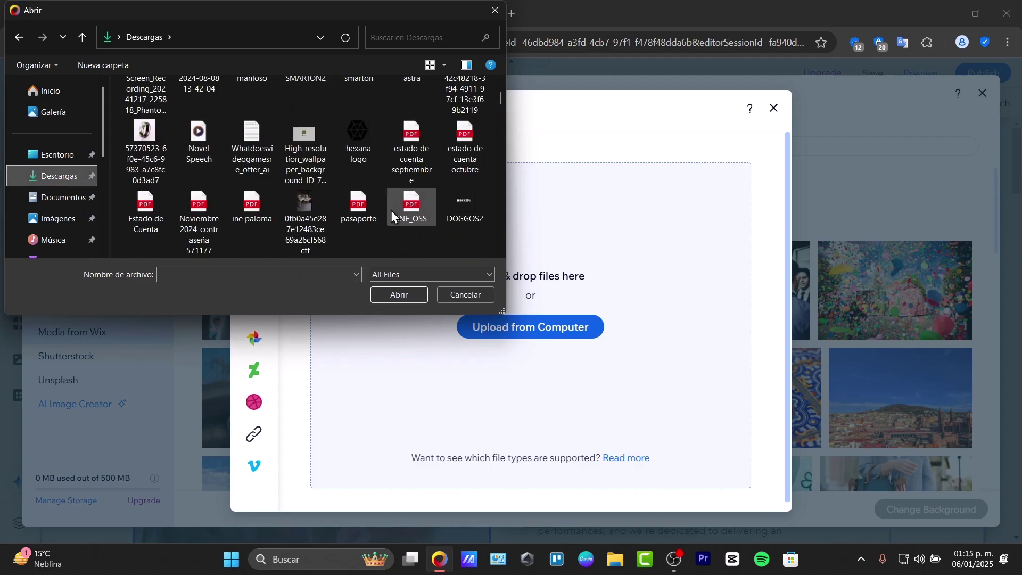
scroll(390, 215, "down", 3)
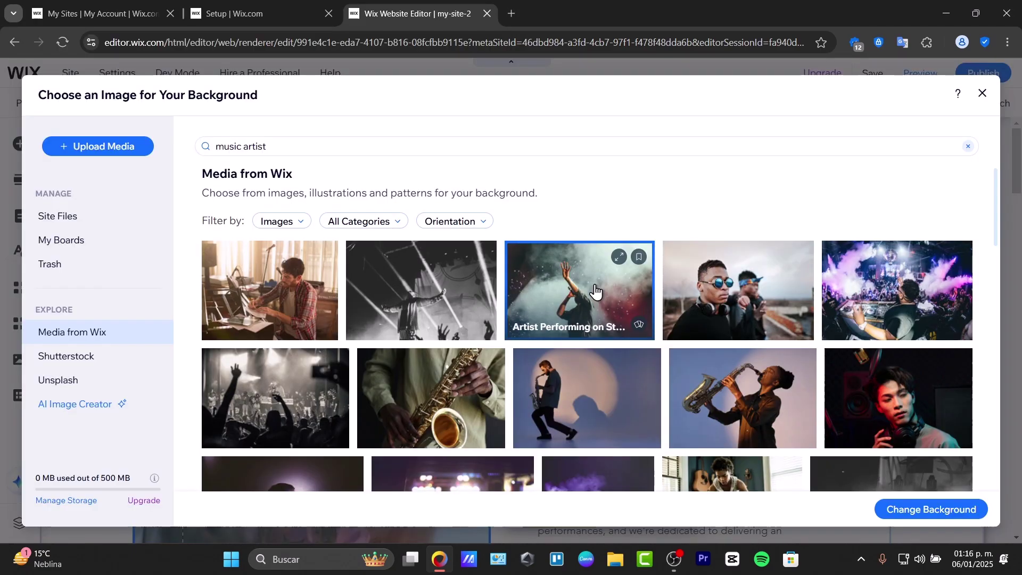
left_click(930, 510)
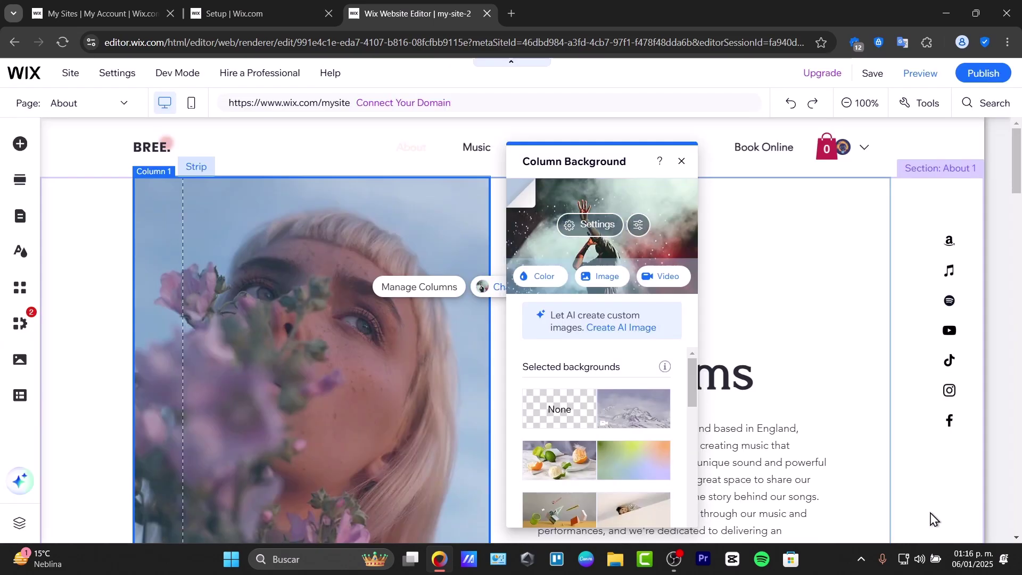
scroll(479, 381, "down", 10)
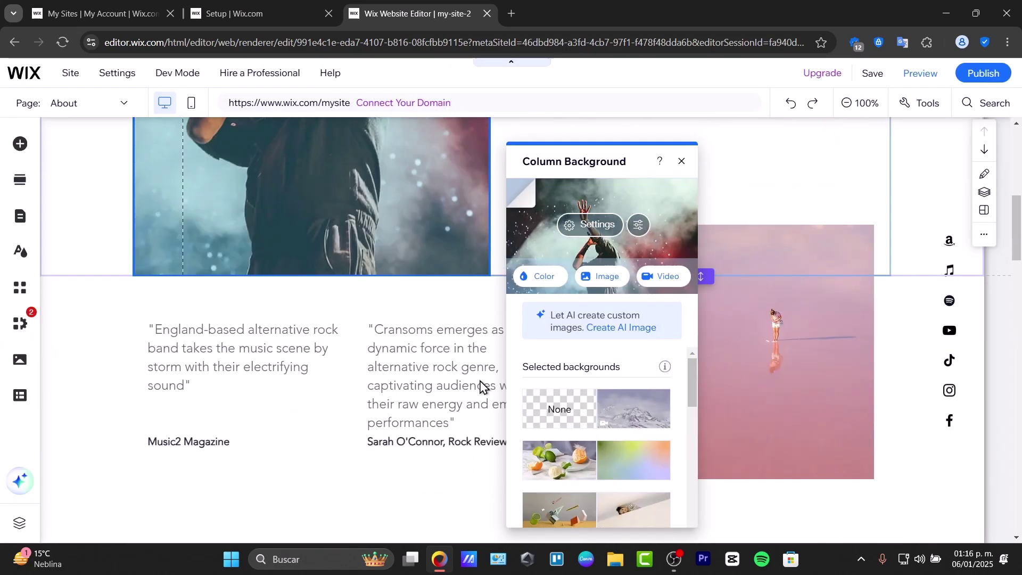
scroll(479, 381, "up", 6)
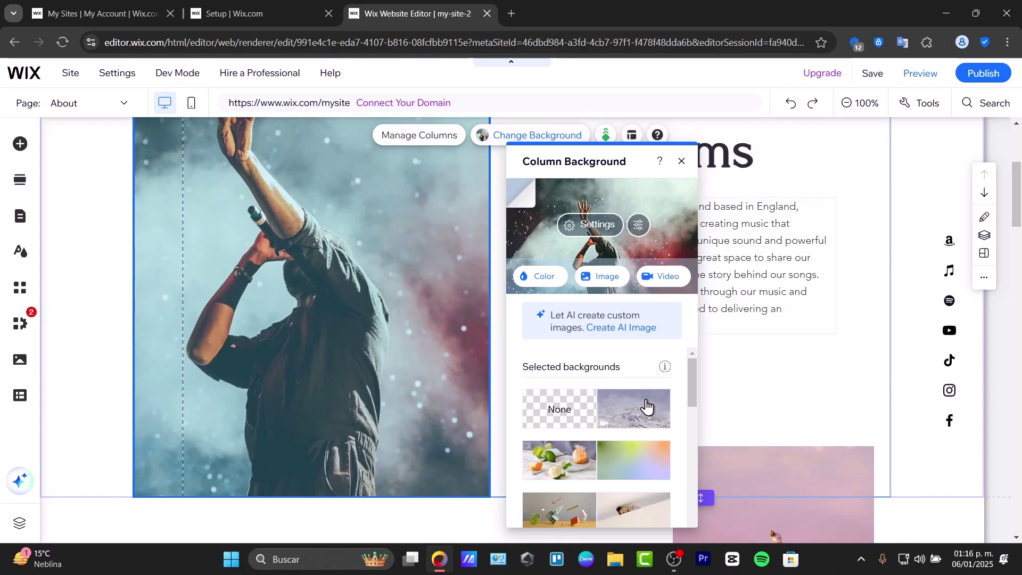
Open the strip's column settings, then close them and select the About section.
mouse_move(645, 399)
left_click(420, 135)
scroll(532, 416, "up", 4)
scroll(533, 418, "down", 5)
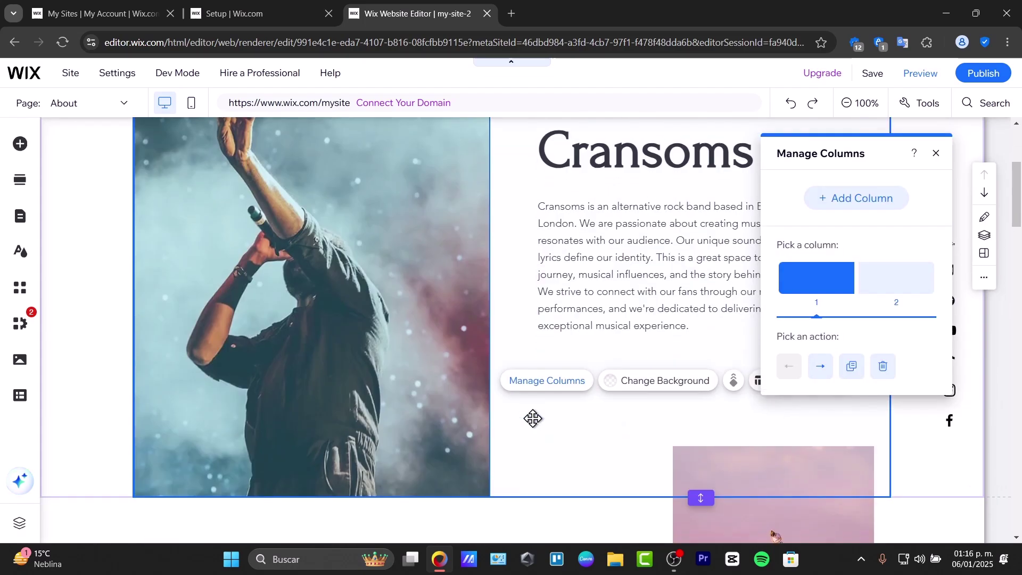
scroll(533, 418, "up", 5)
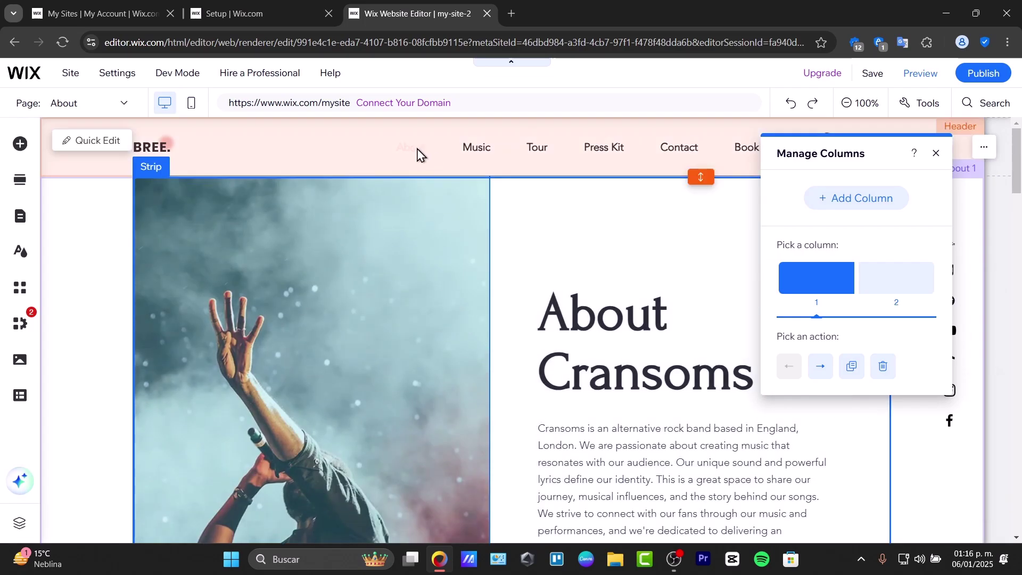
left_click(80, 262)
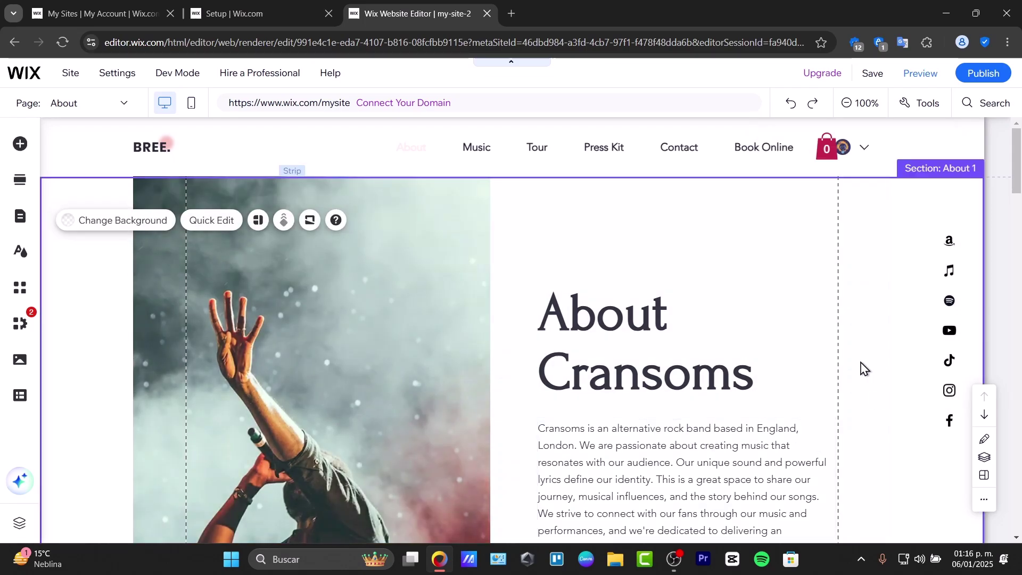
Select the Instagram feed under Follow us and open the Add Elements panel.
scroll(862, 367, "down", 10)
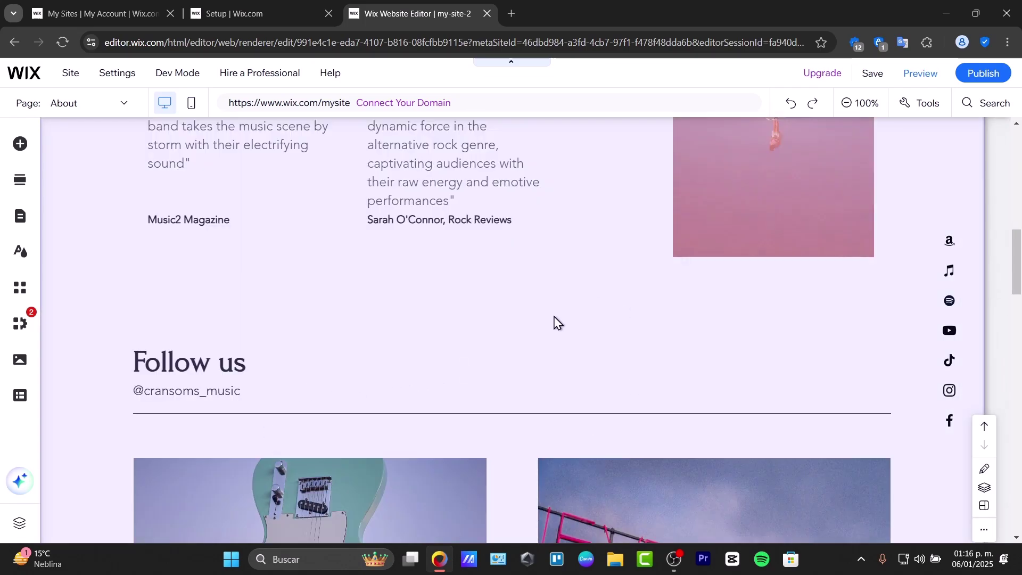
scroll(554, 322, "down", 4)
left_click(422, 368)
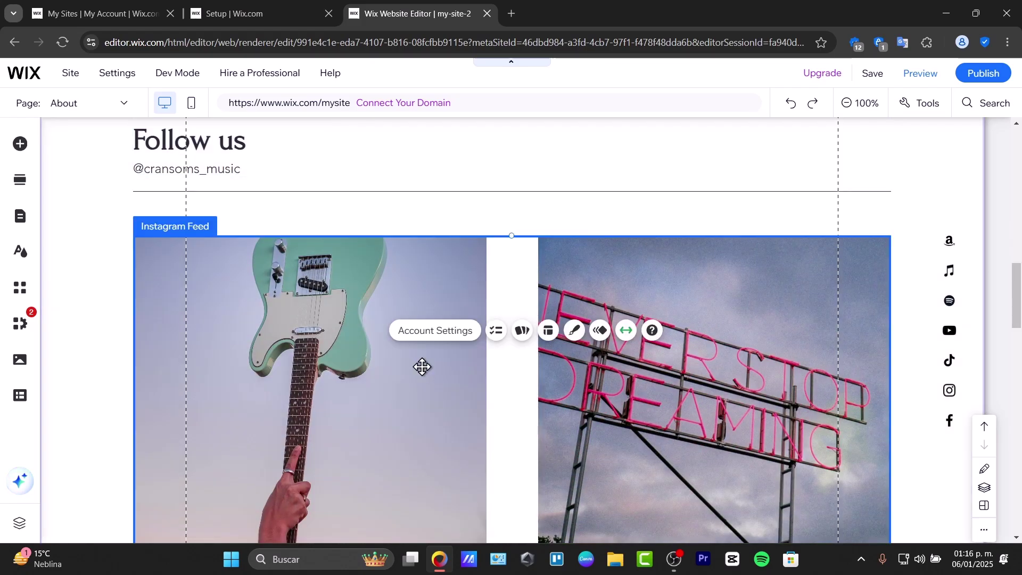
left_click(20, 142)
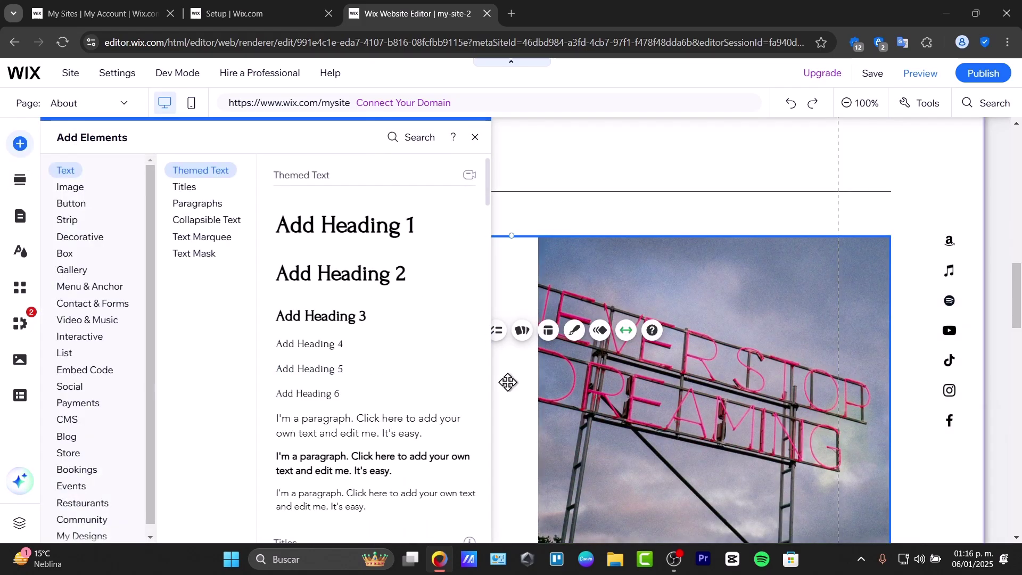
Add a blank page named 'New Page' to the site menu right after About.
left_click(19, 193)
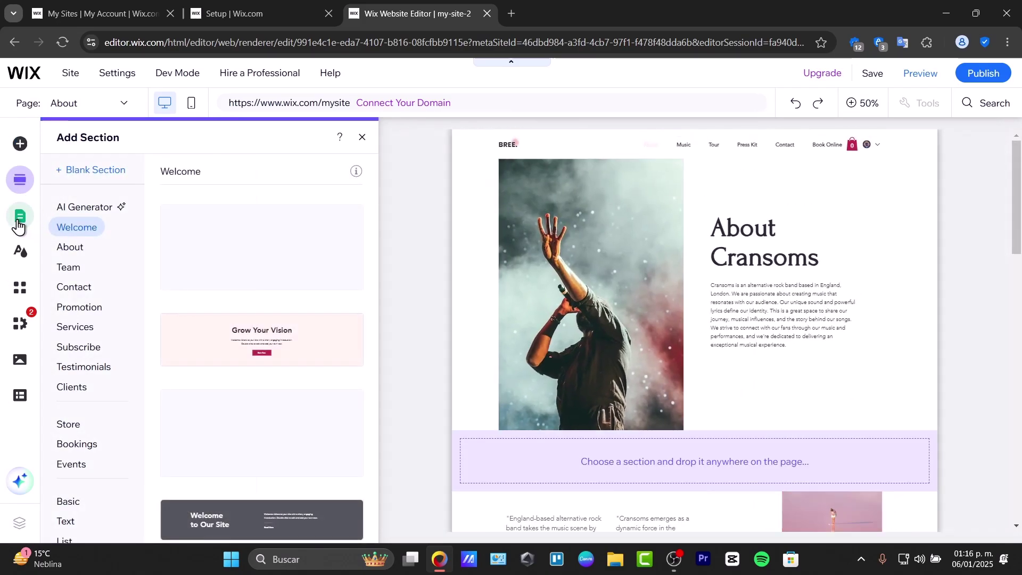
left_click(19, 218)
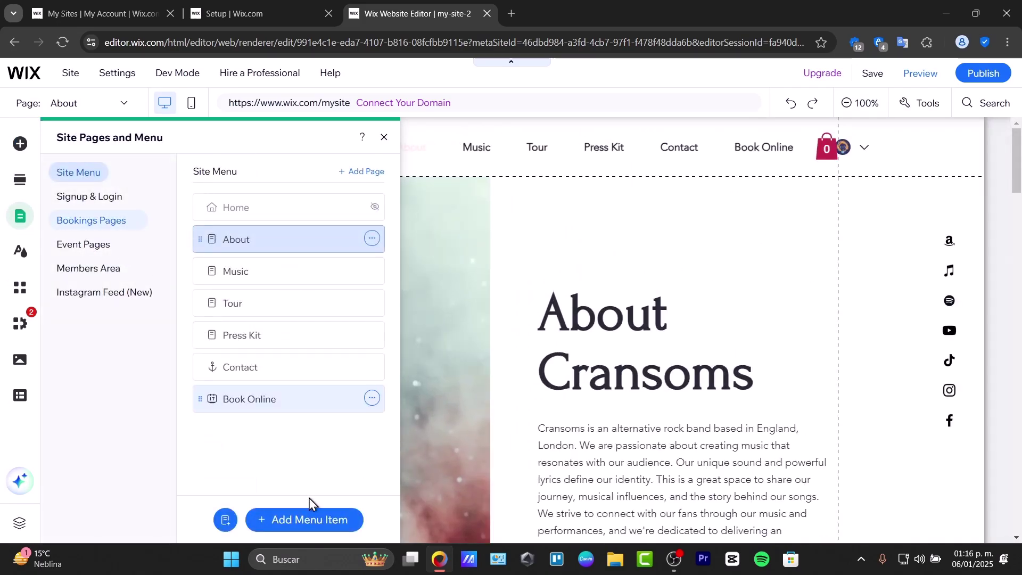
left_click(318, 520)
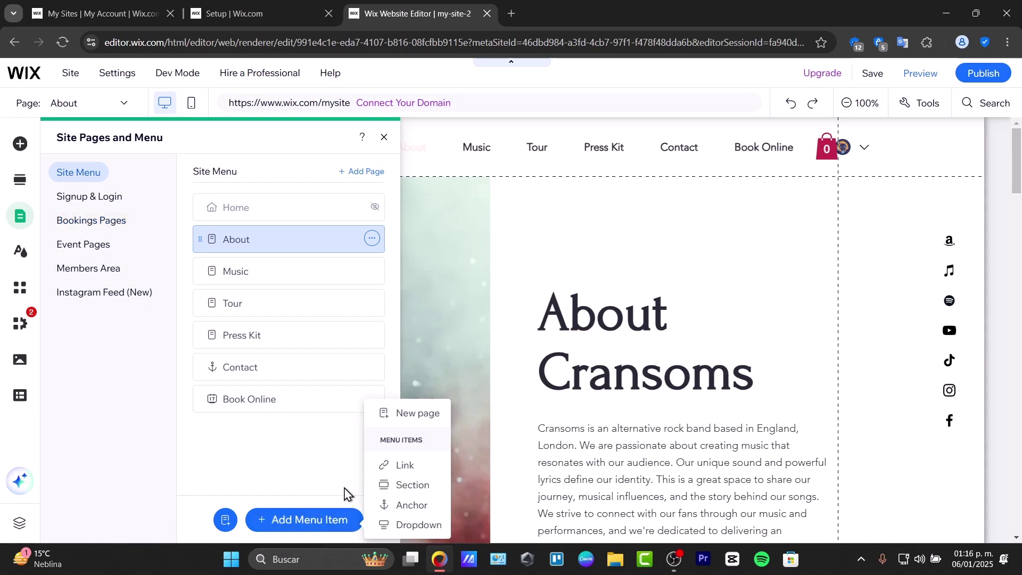
left_click(431, 419)
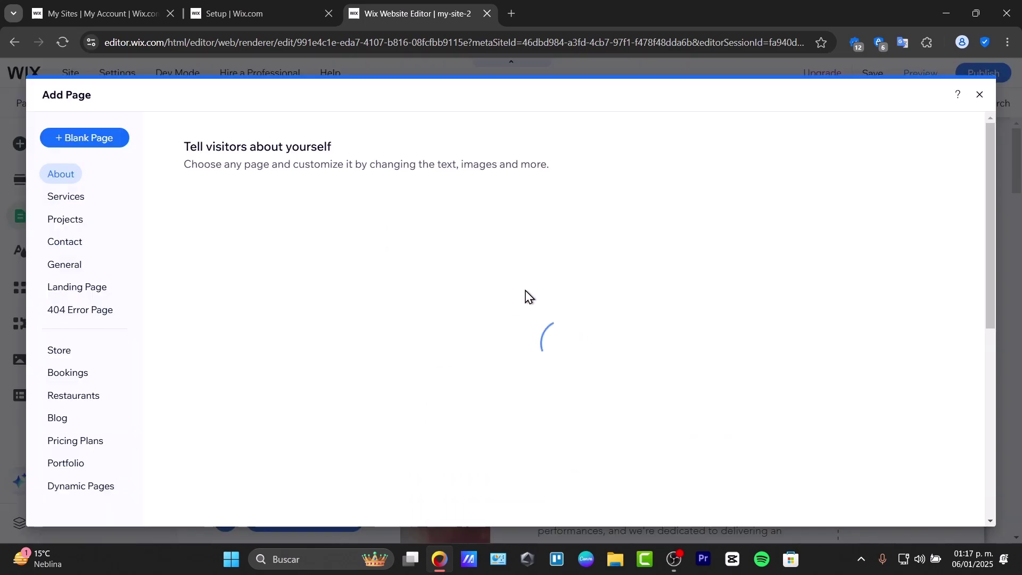
left_click(121, 145)
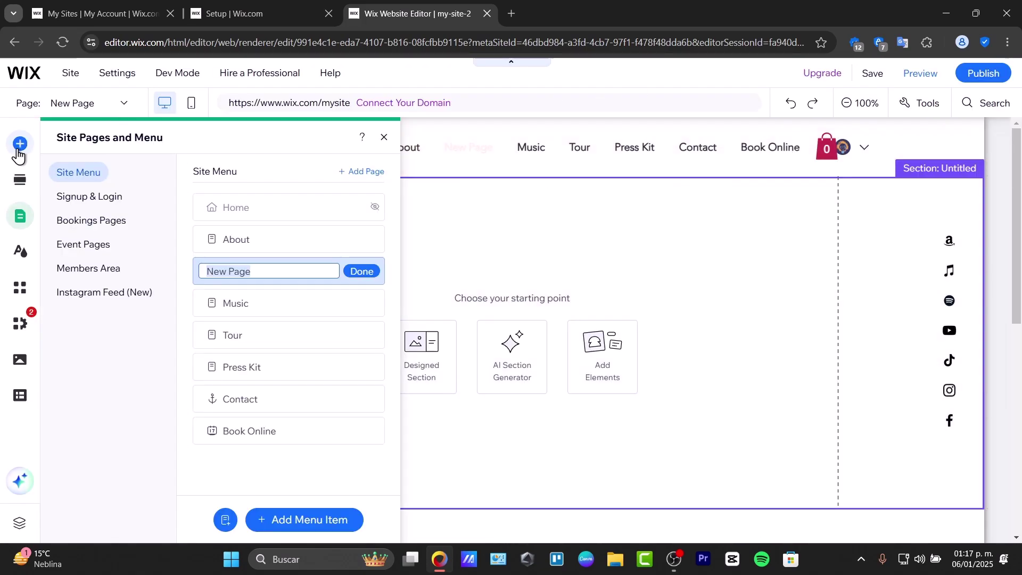
Keep the default page name and browse the Team, Services and Subscribe section designs.
left_click(20, 178)
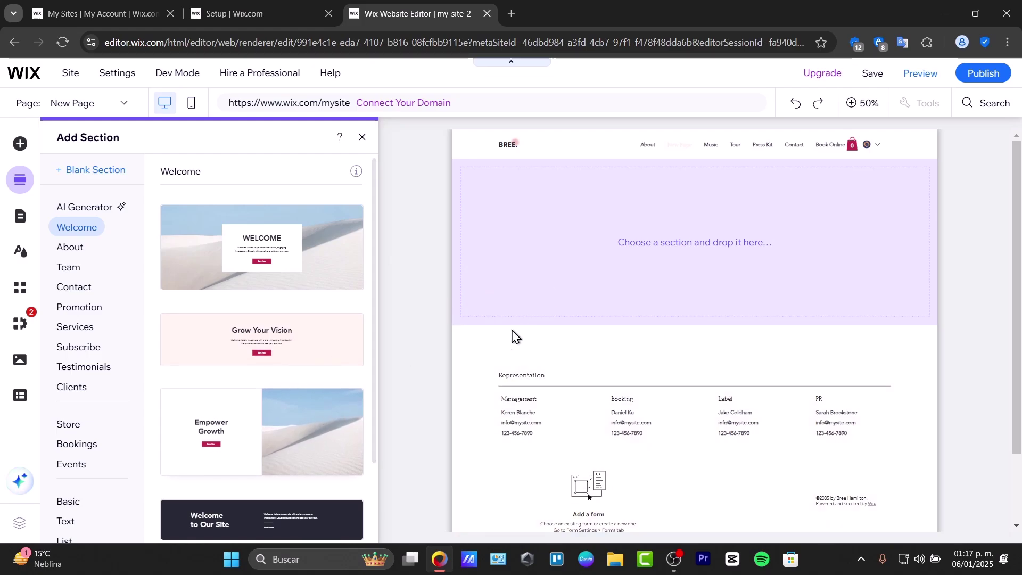
scroll(311, 406, "down", 2)
left_click(71, 268)
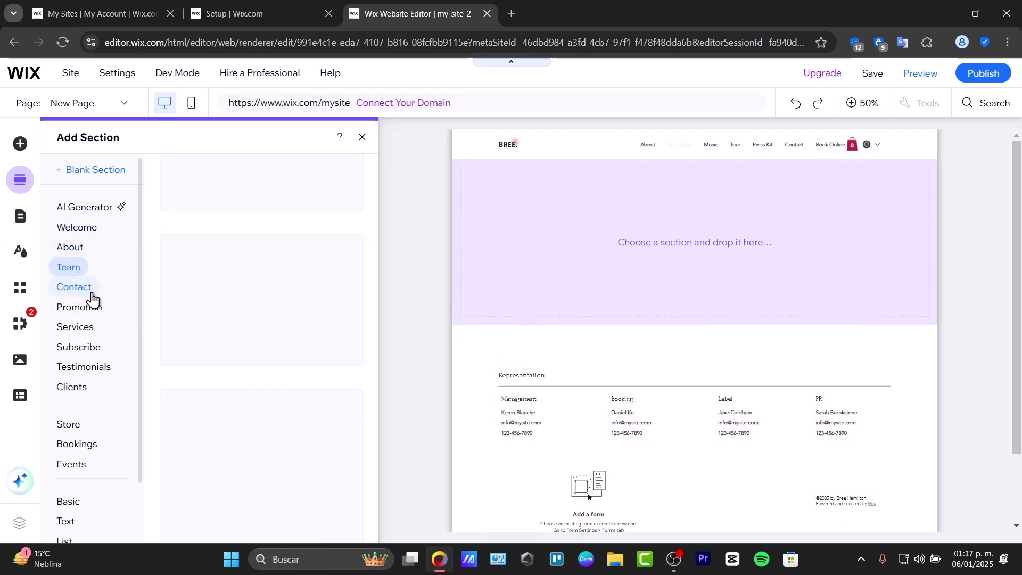
left_click(81, 331)
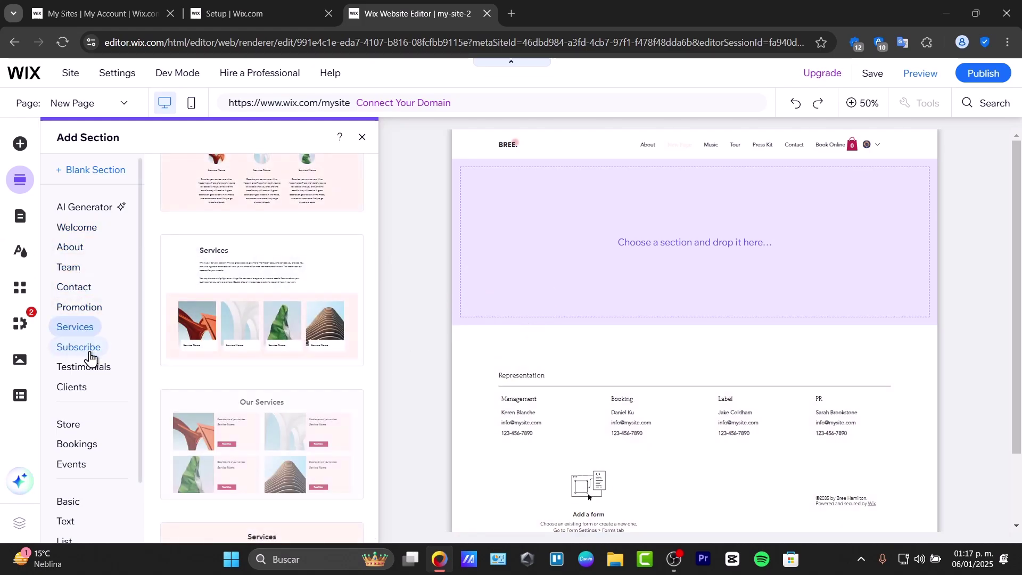
left_click(88, 351)
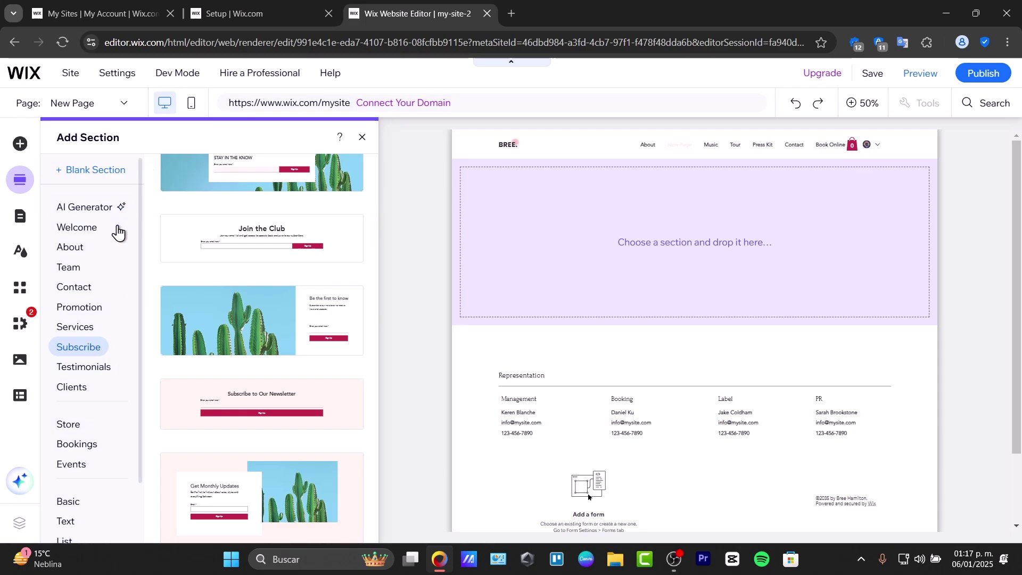
Open the AI section generator and set its section type to About.
left_click(94, 219)
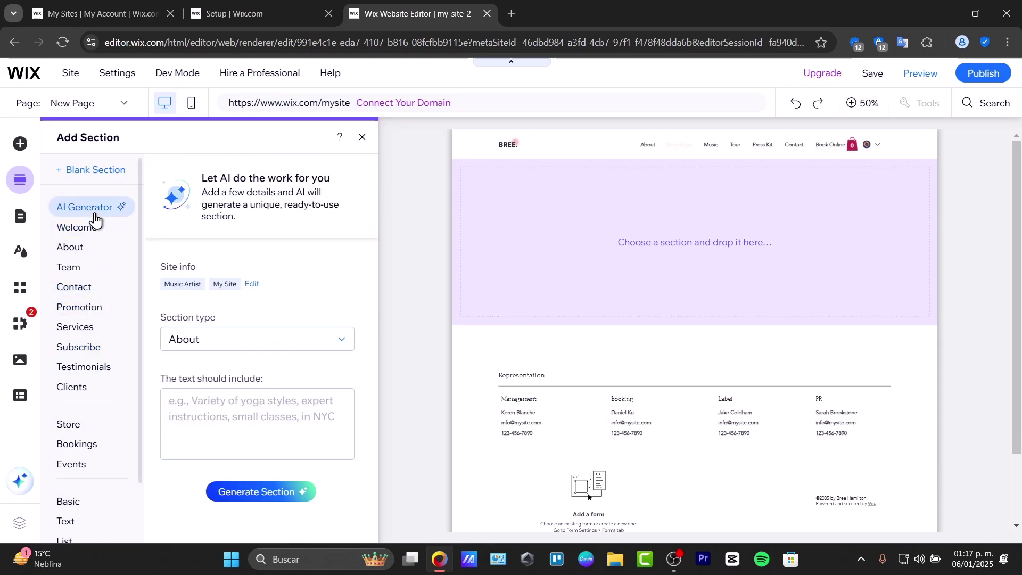
left_click(232, 340)
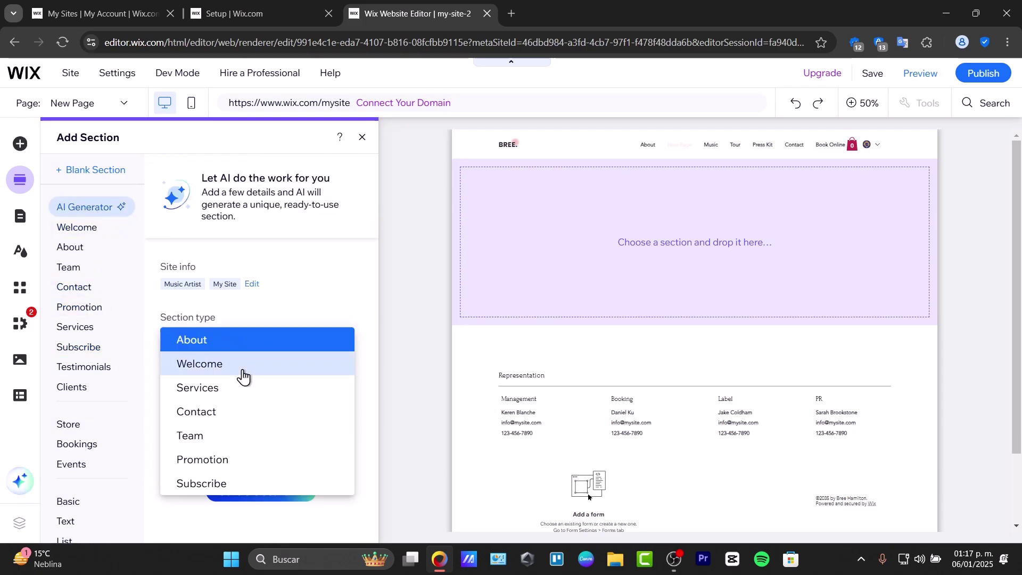
left_click(234, 340)
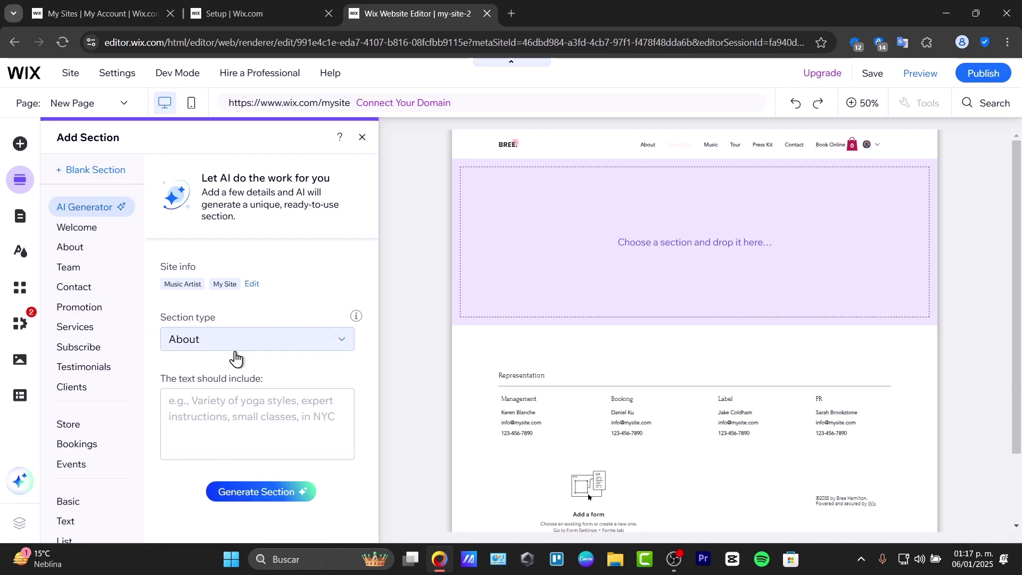
left_click(242, 422)
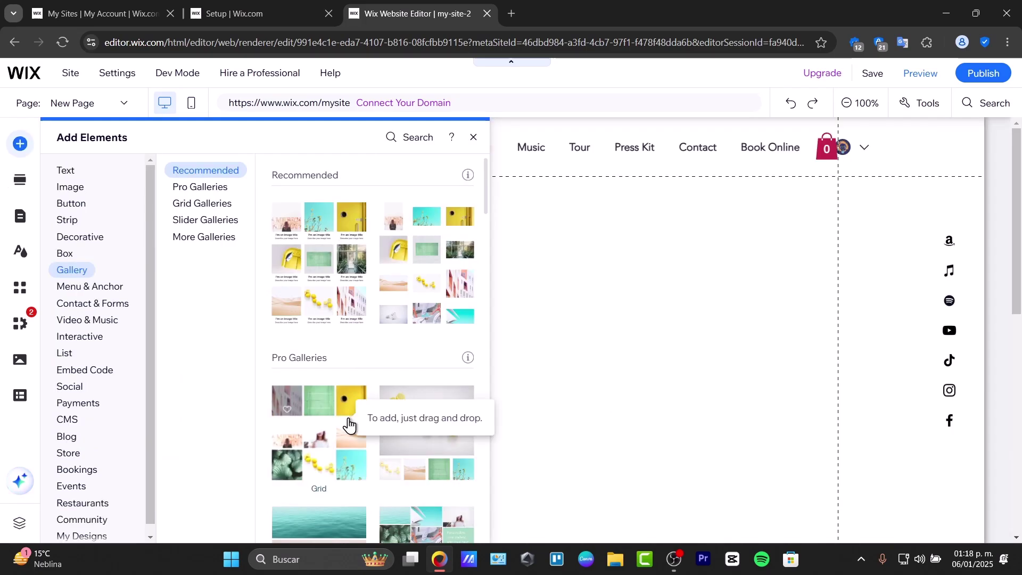
Drag a Pro Gallery onto New Page, then review the site's pages list.
left_click_drag(349, 424, 529, 365)
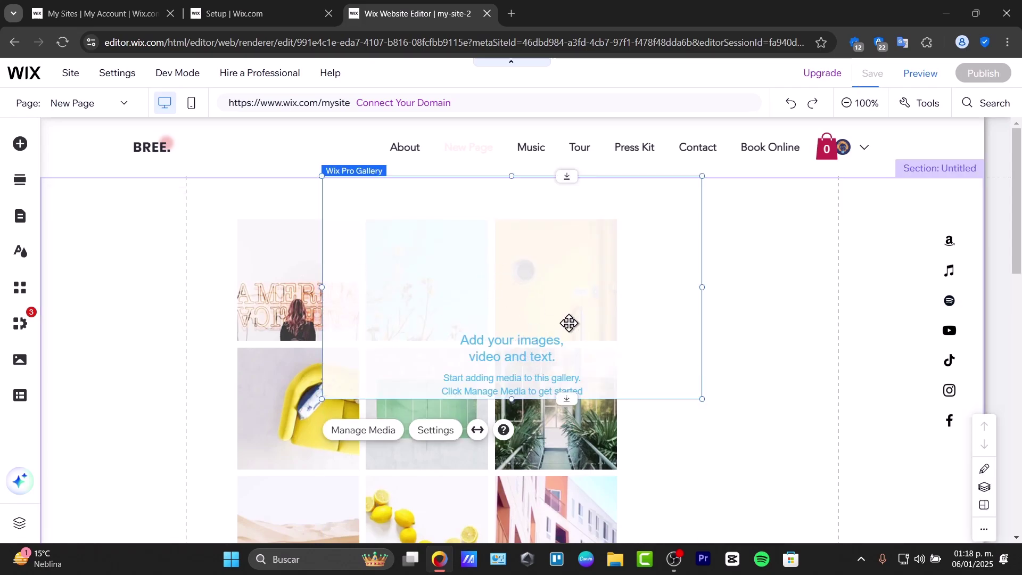
left_click(584, 148)
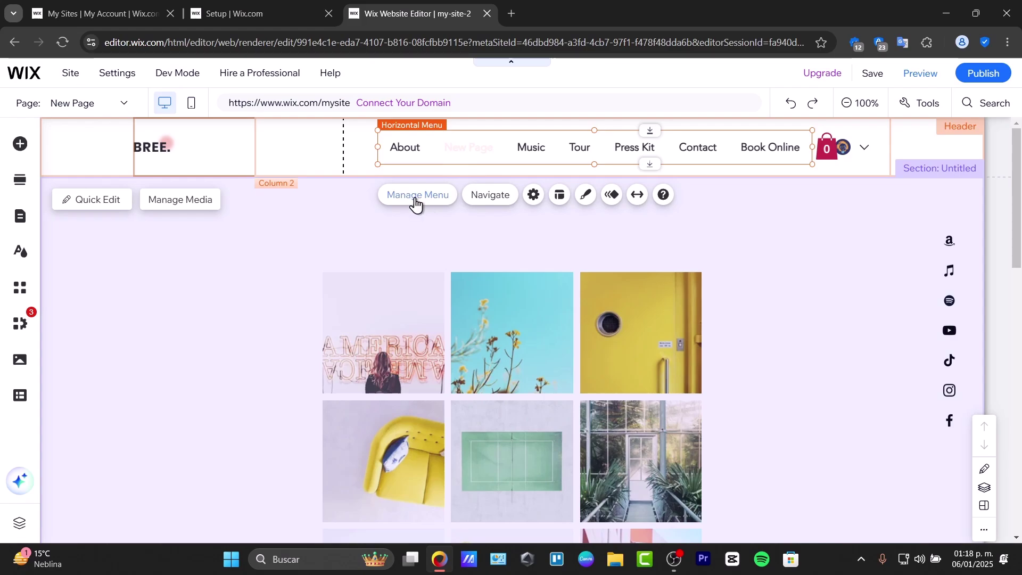
left_click(415, 205)
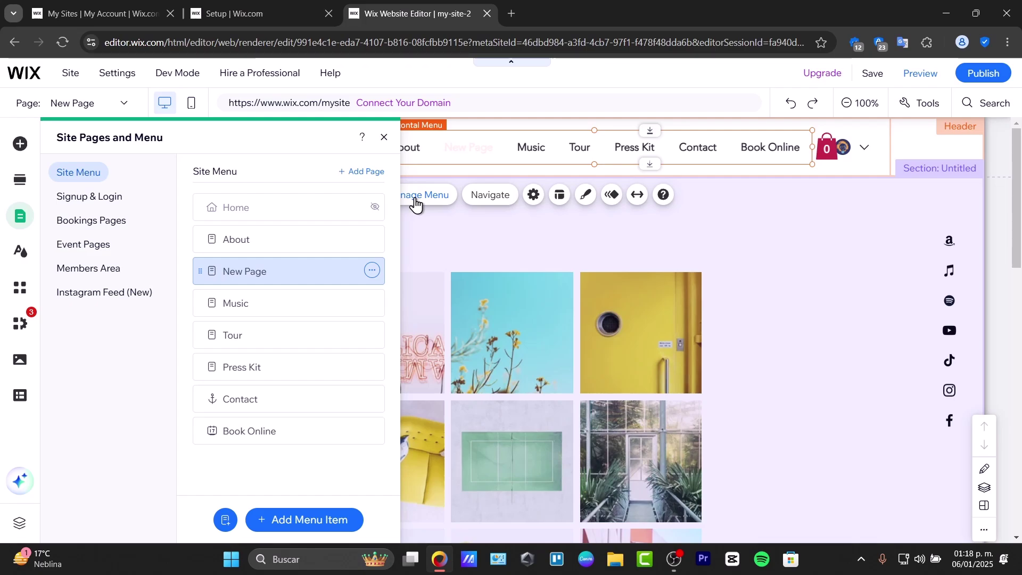
left_click(783, 318)
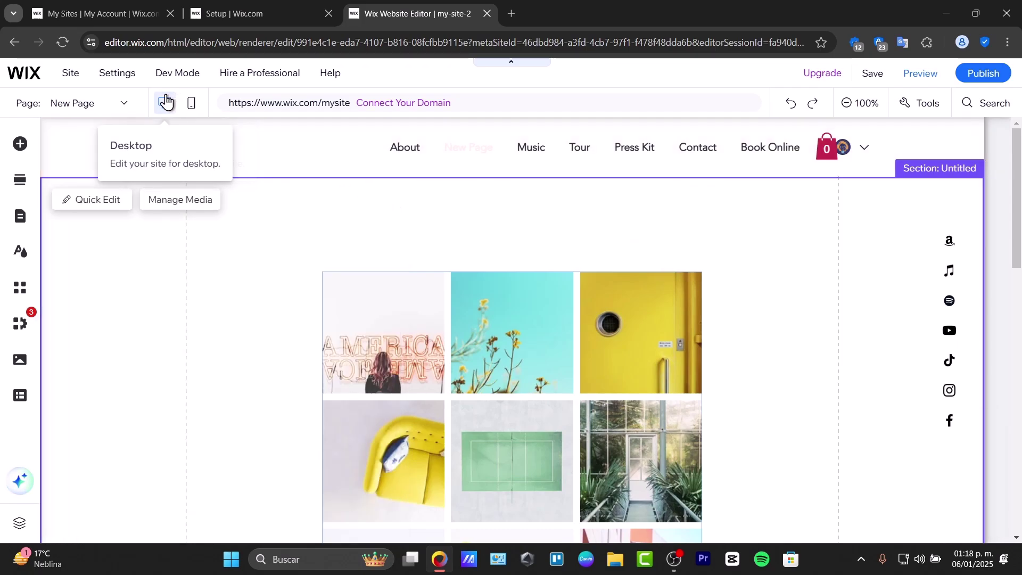
Switch to the mobile layout and open the Pro Gallery's settings.
left_click(193, 104)
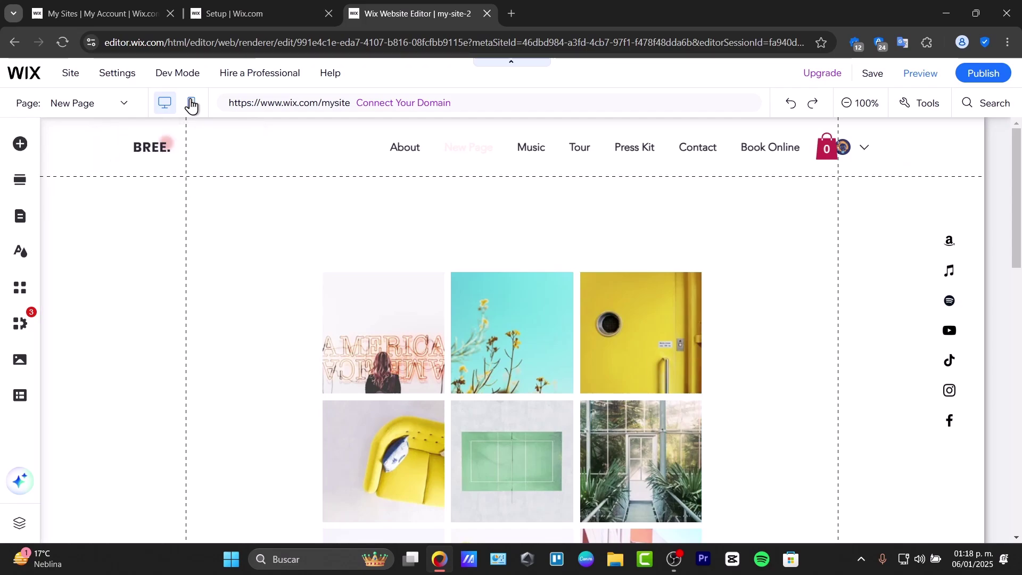
left_click(192, 104)
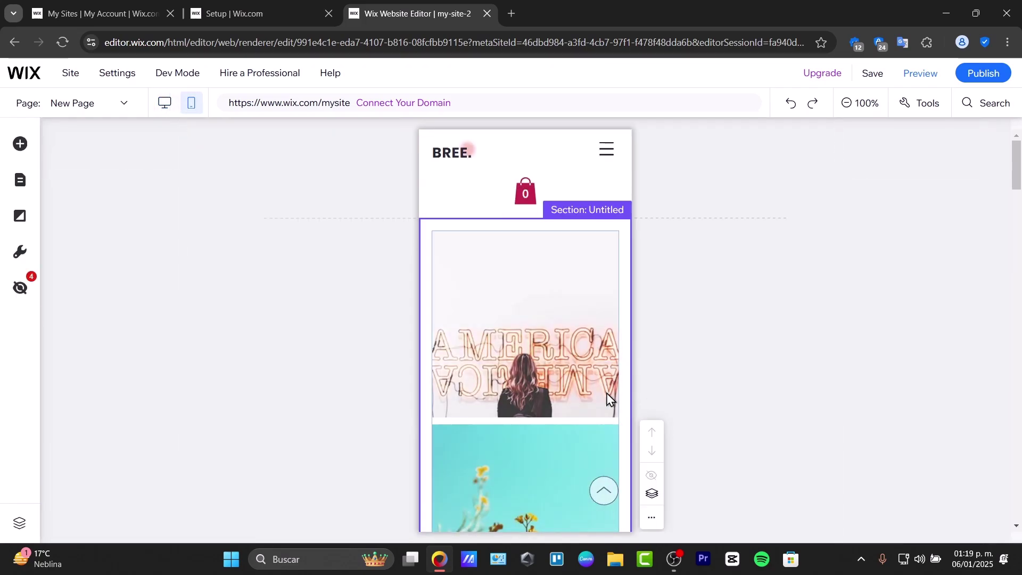
left_click(609, 399)
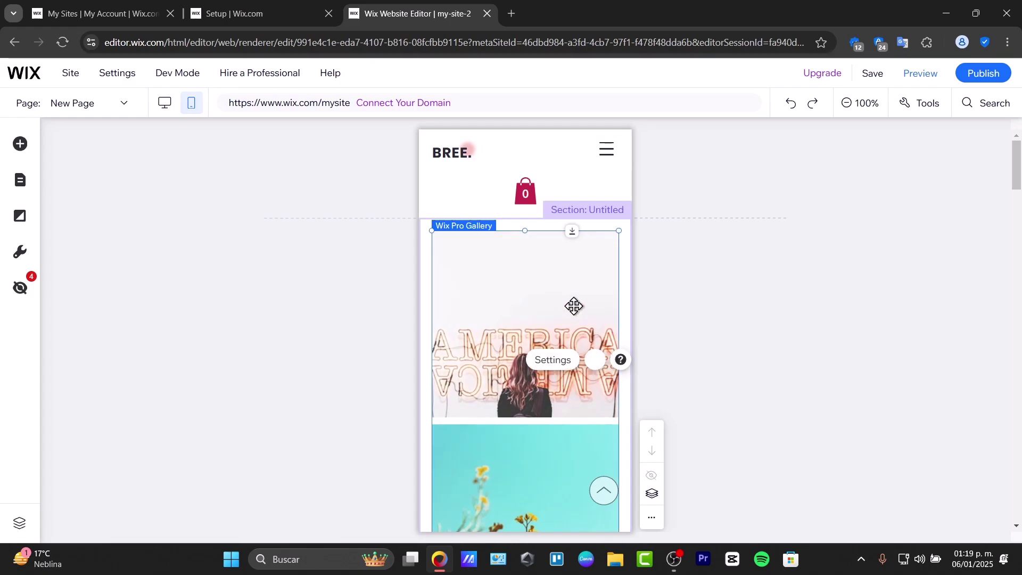
left_click(560, 363)
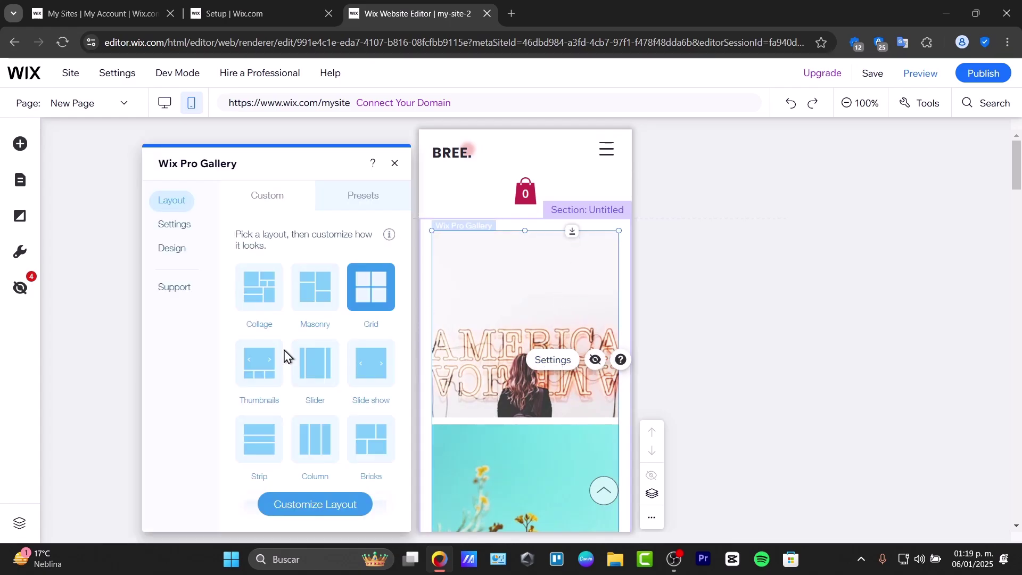
Set the mobile gallery to two images per row and stretch its height to fit.
left_click(305, 284)
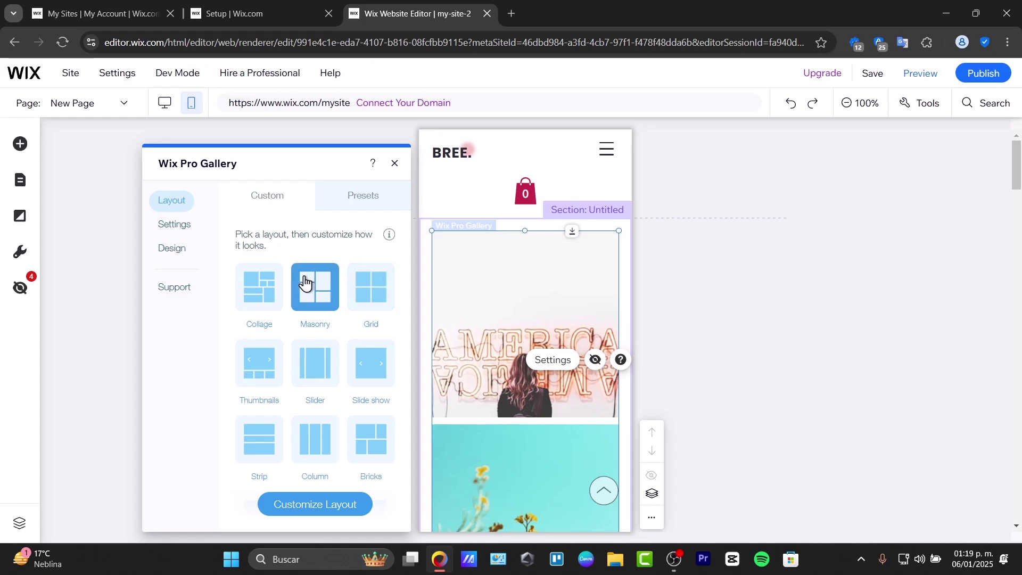
left_click(255, 285)
scroll(243, 415, "down", 5)
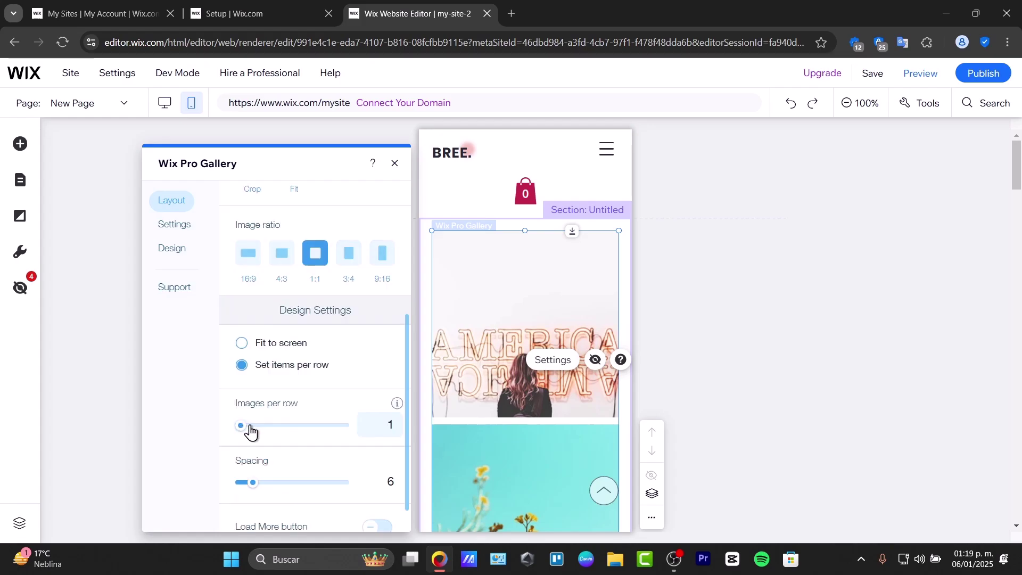
left_click_drag(250, 431, 275, 431)
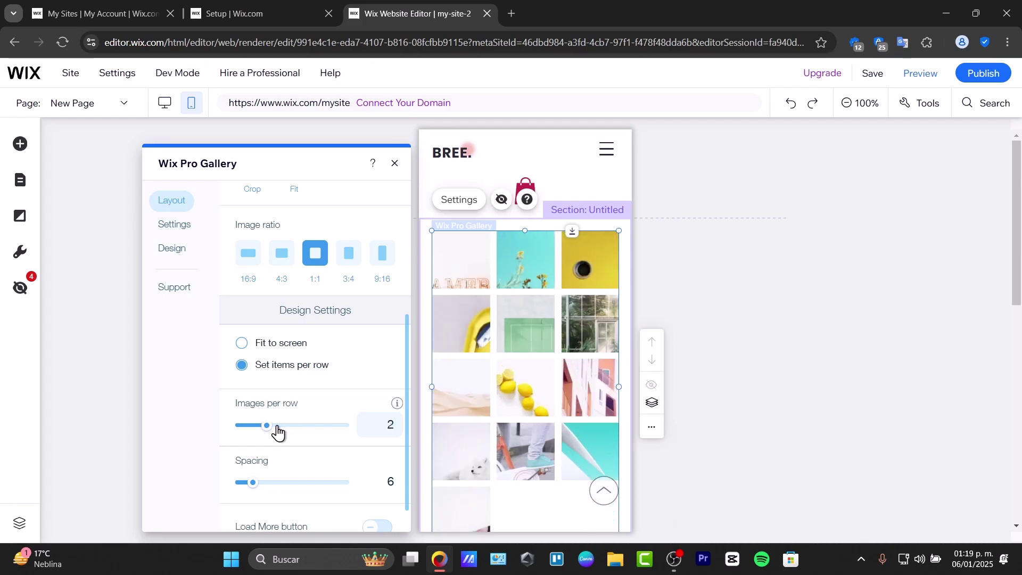
scroll(554, 392, "down", 12)
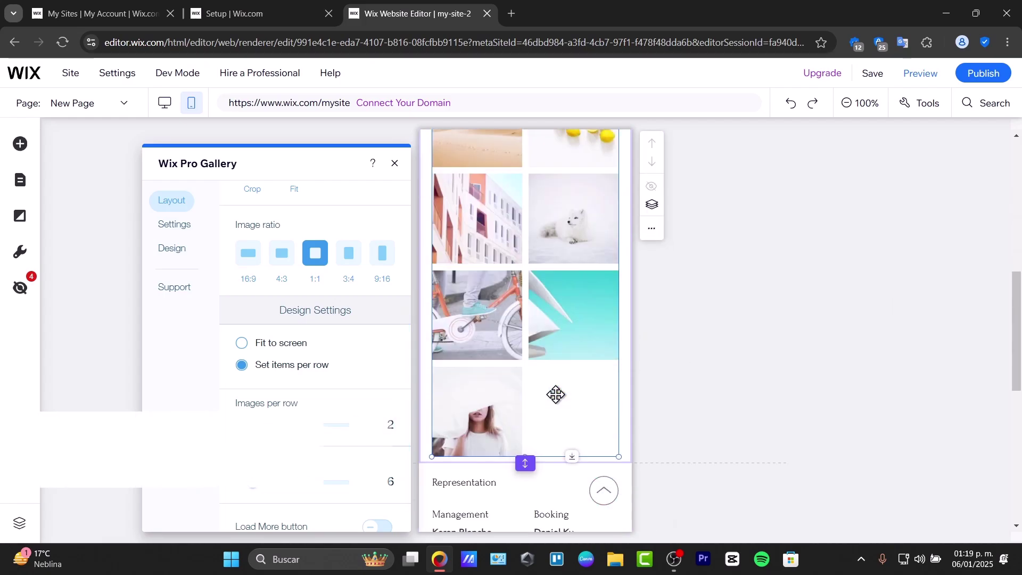
scroll(557, 399, "up", 4)
left_click_drag(571, 456, 544, 489)
left_click(735, 365)
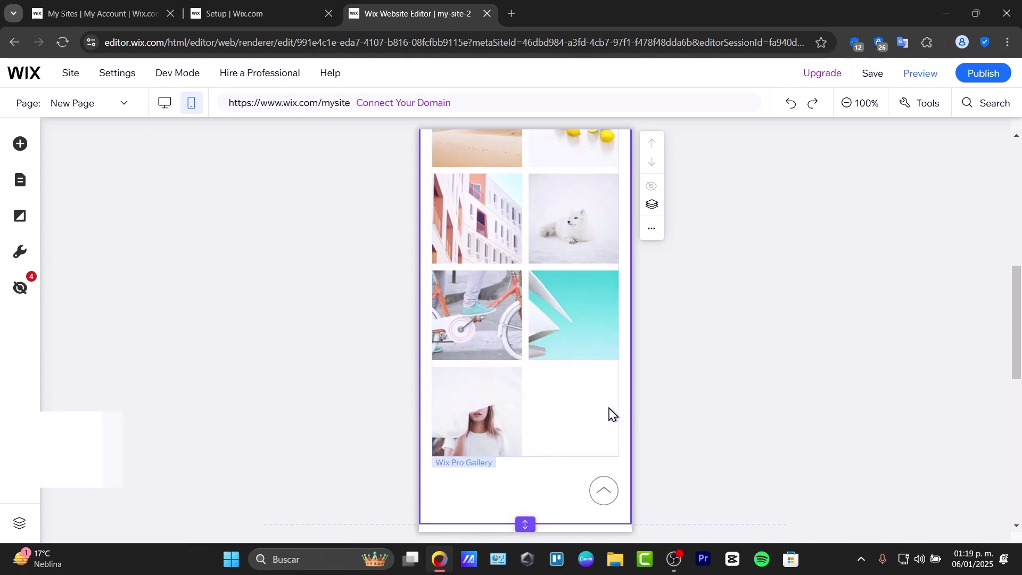
scroll(557, 395, "up", 5)
scroll(551, 395, "up", 4)
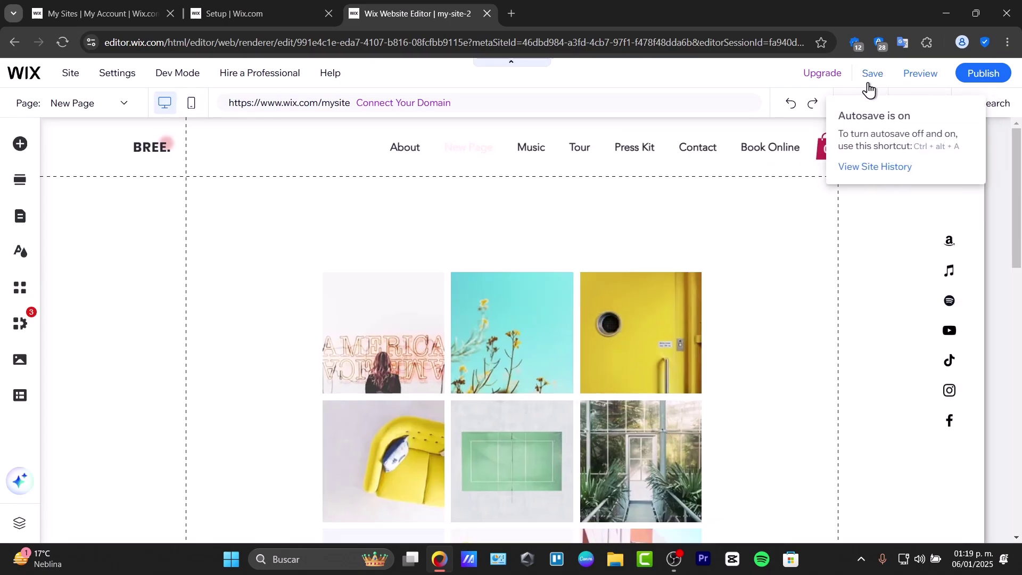
Save the site under the free address name 'cransoms'.
left_click(871, 74)
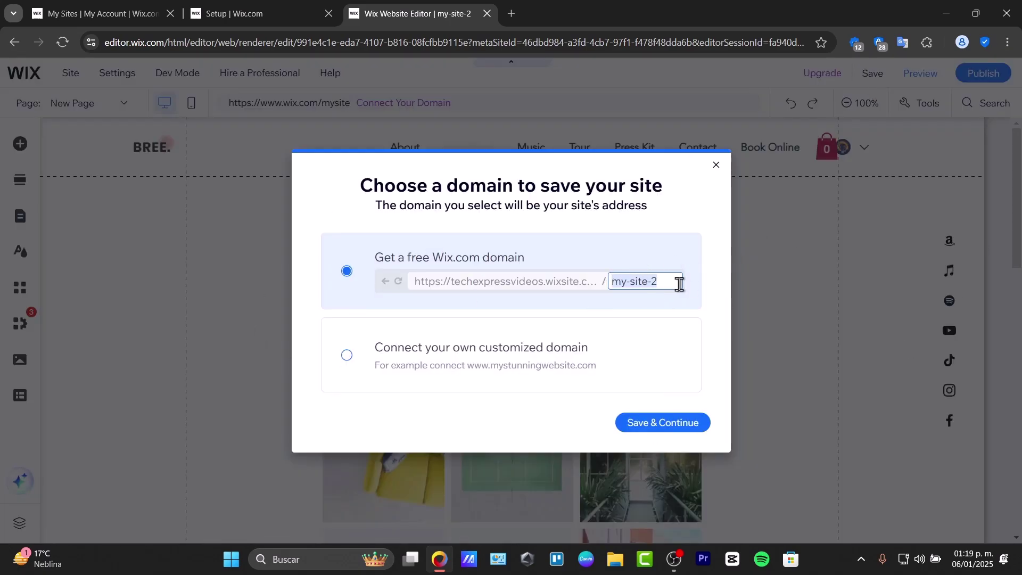
type("cransoms")
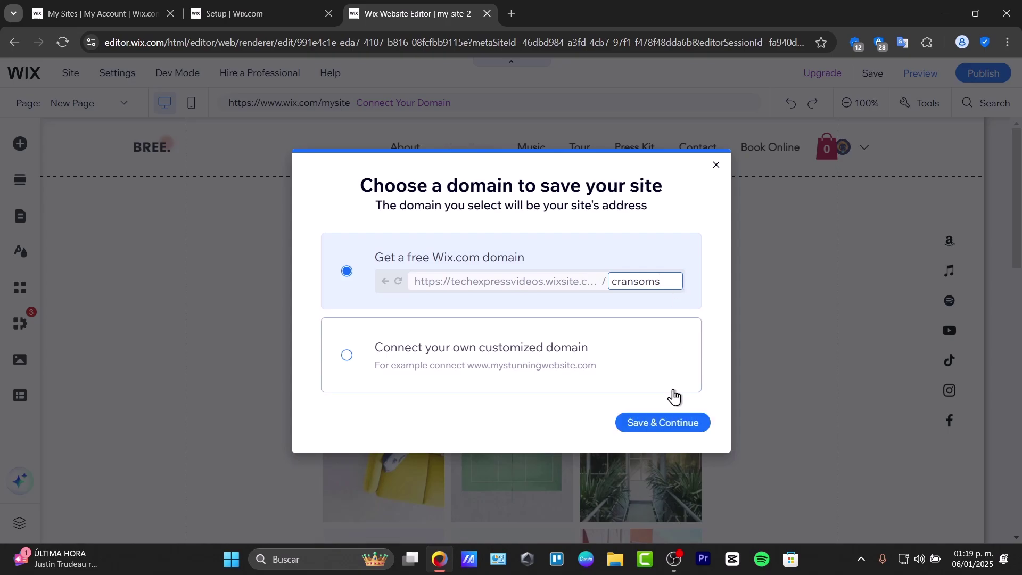
left_click(655, 426)
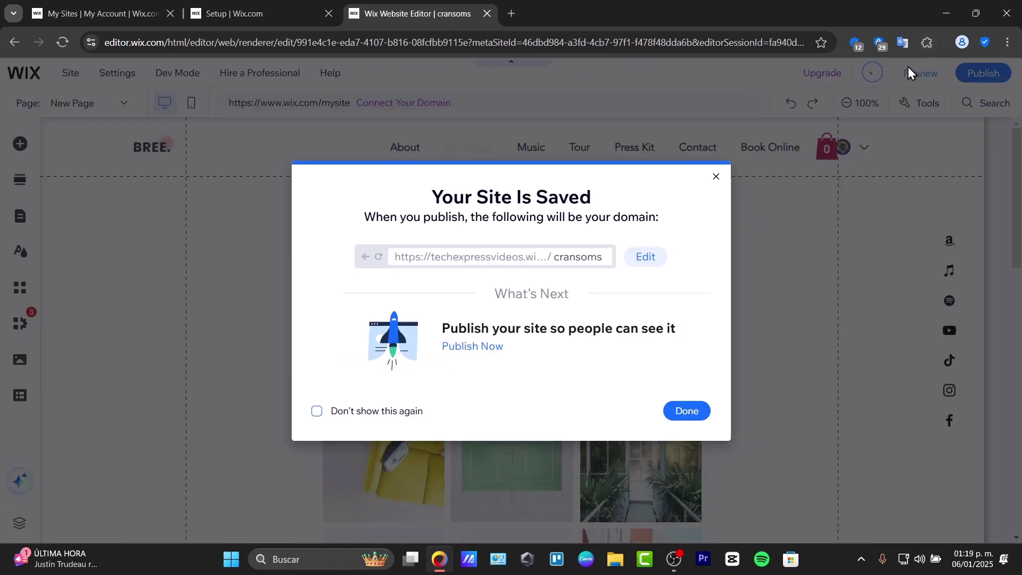
left_click(686, 417)
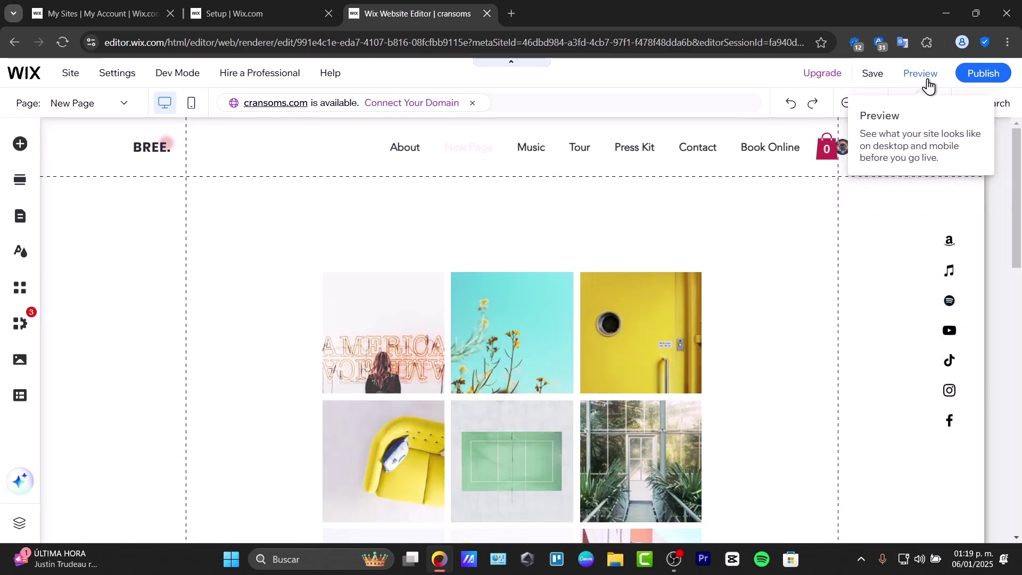
Preview the site on desktop down to the Press Kit page, then in mobile view.
left_click(926, 81)
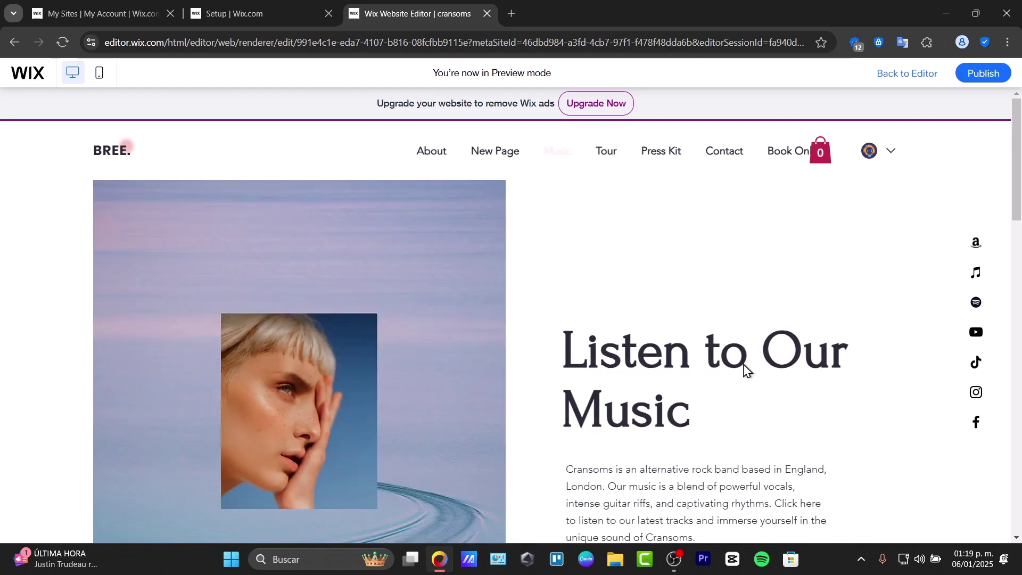
scroll(744, 367, "down", 4)
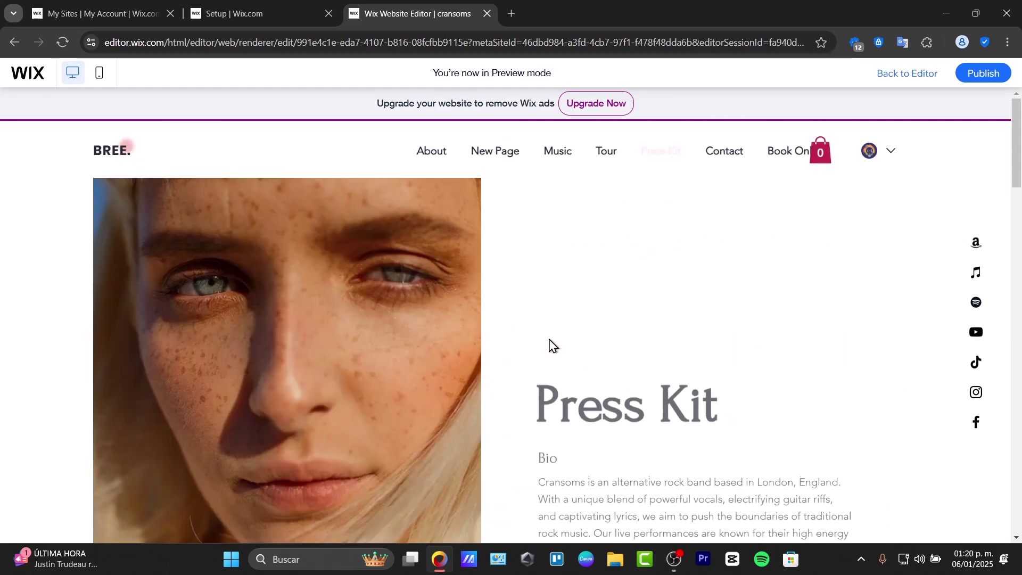
scroll(551, 346, "down", 6)
scroll(551, 348, "down", 4)
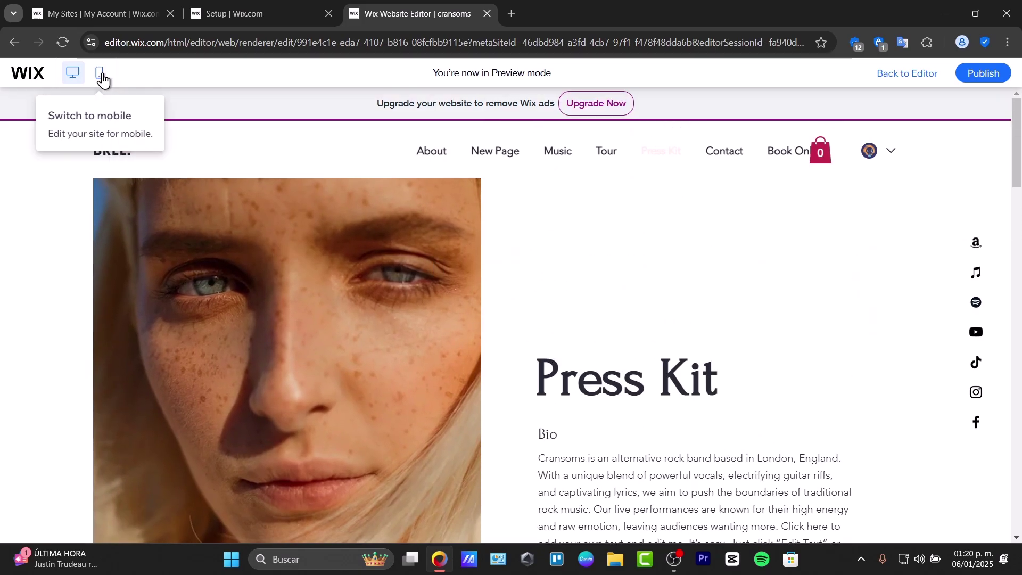
left_click(99, 80)
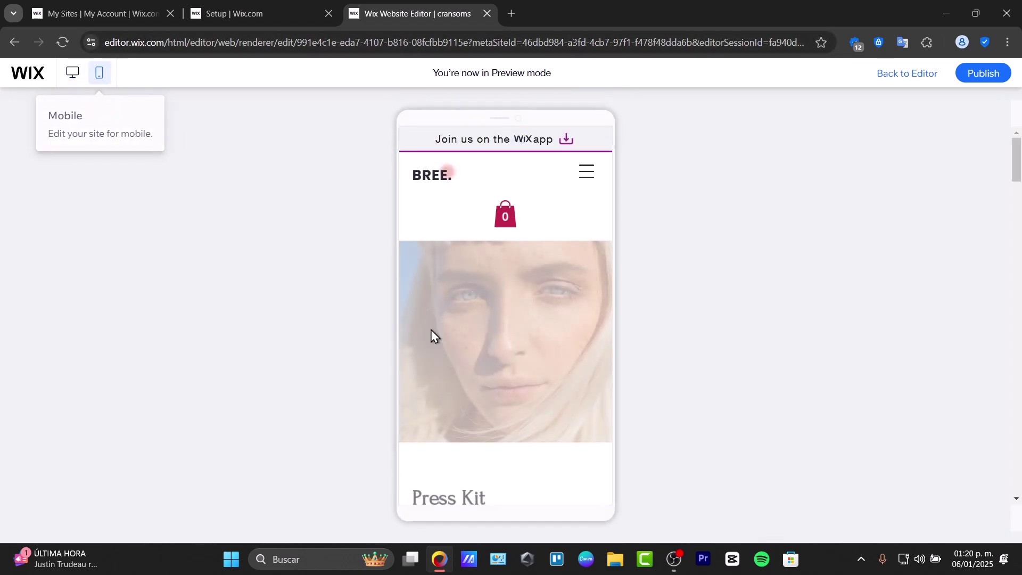
scroll(471, 375, "down", 10)
scroll(470, 375, "up", 15)
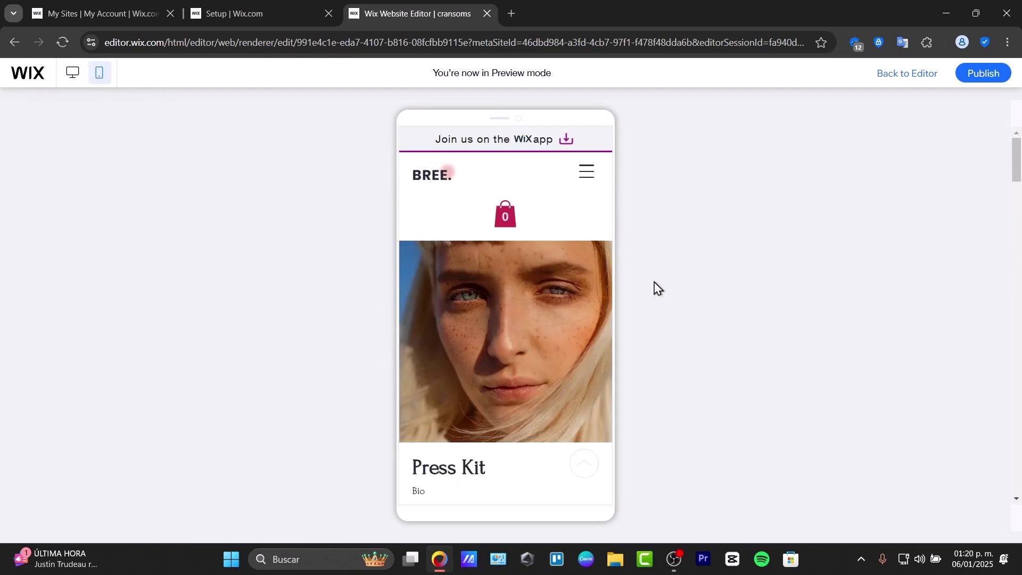
Publish the Cransoms band site live from the mobile preview bar.
left_click(972, 76)
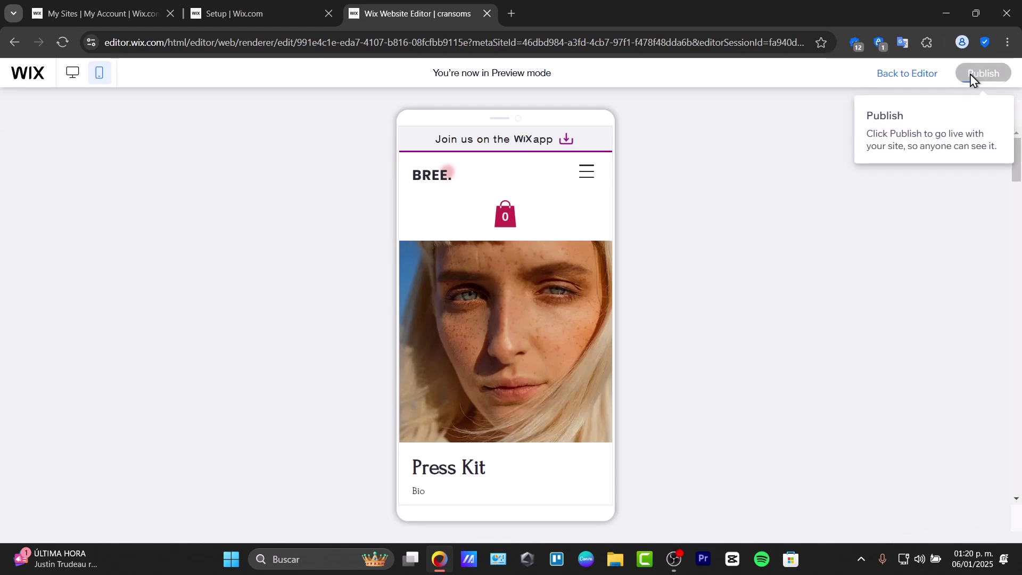